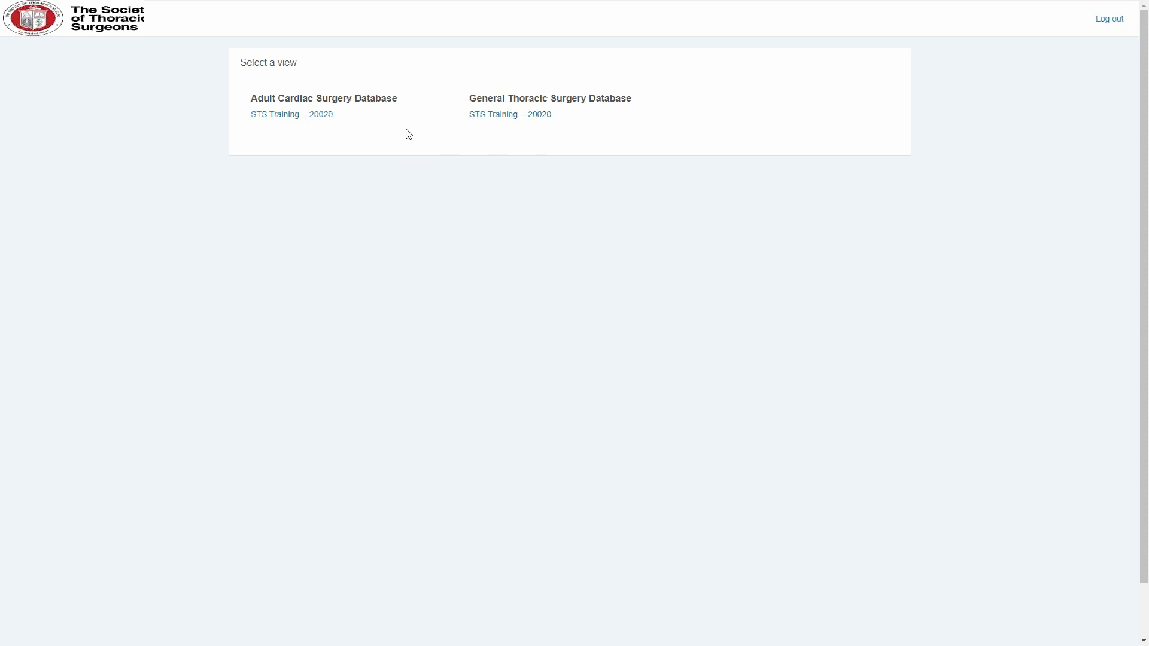
Open the STS Training view of the Adult Cardiac Surgery Database and look over its file upload page
left_click(308, 120)
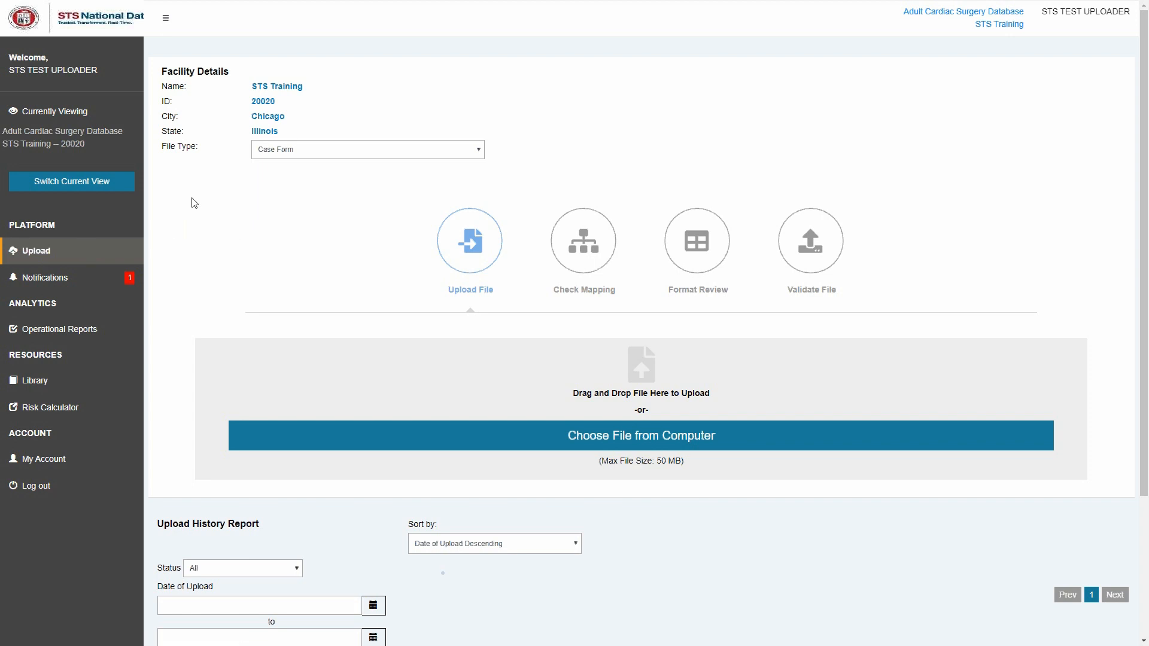
scroll(195, 203, "down", 1)
scroll(195, 203, "down", 3)
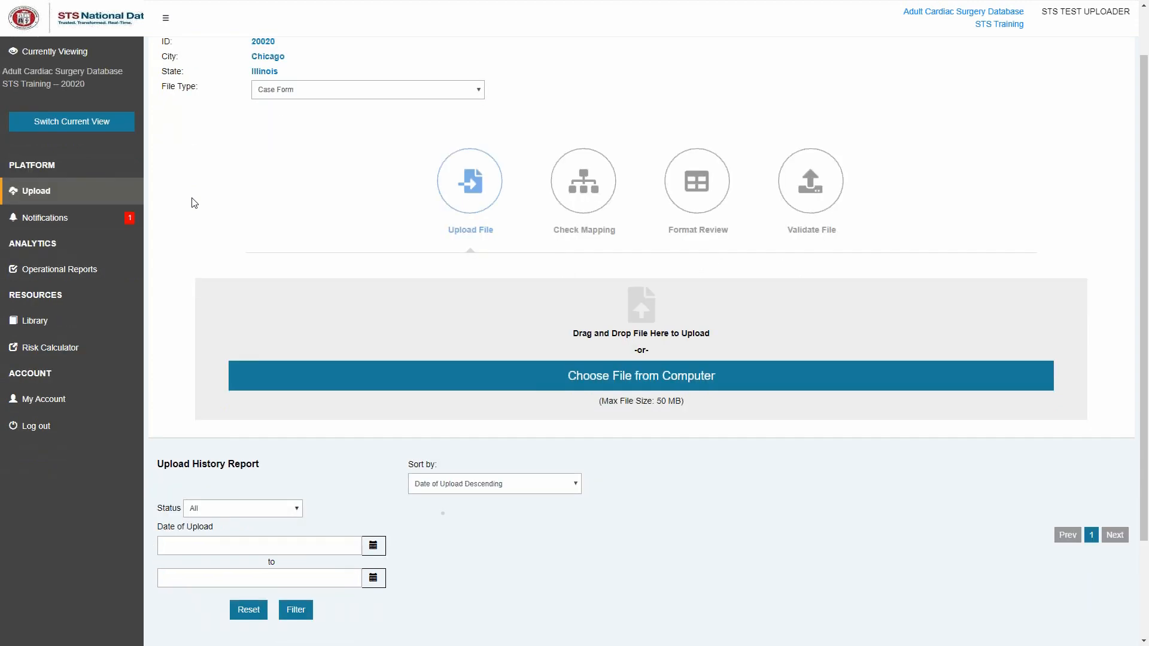
scroll(194, 203, "up", 3)
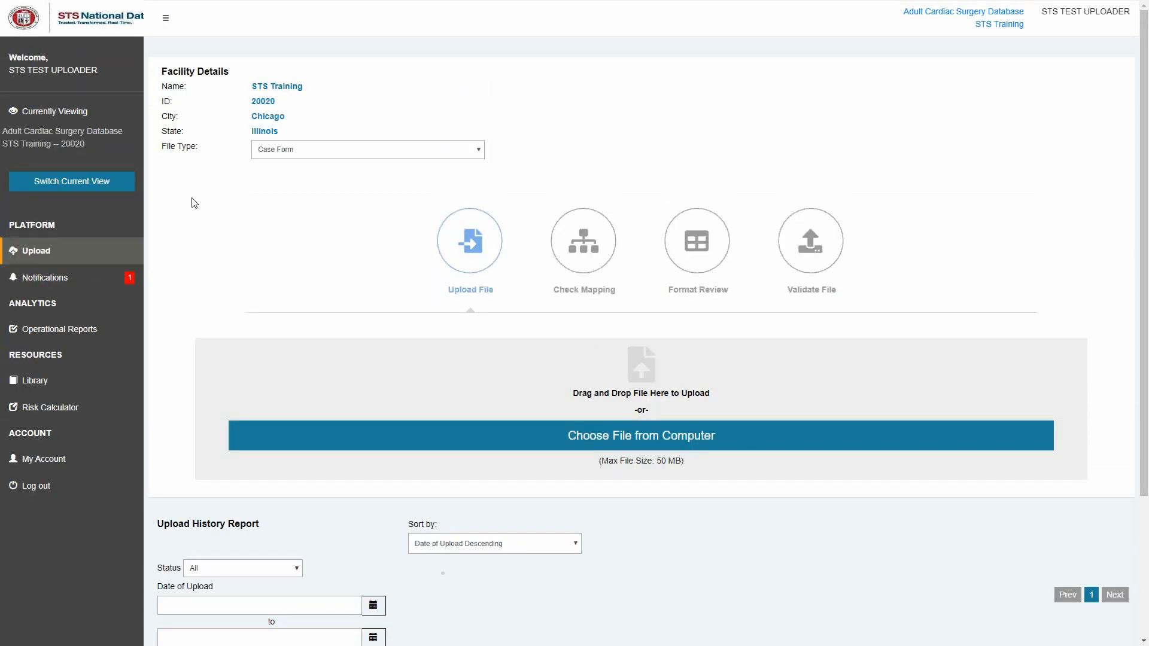
scroll(194, 203, "down", 1)
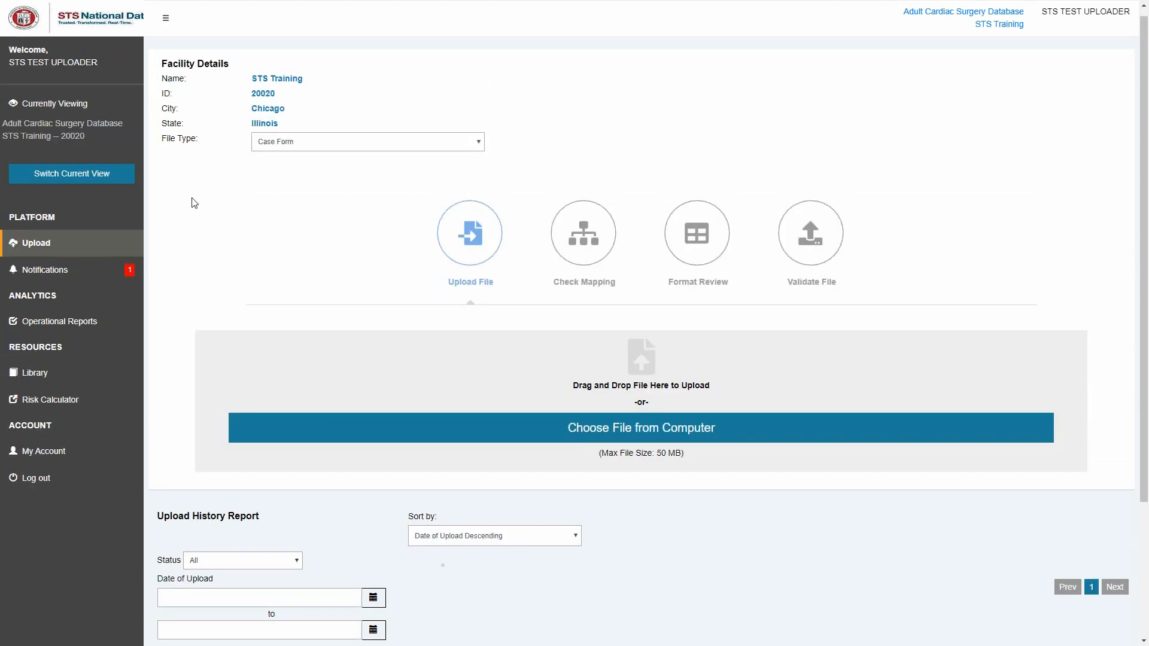
scroll(194, 203, "up", 1)
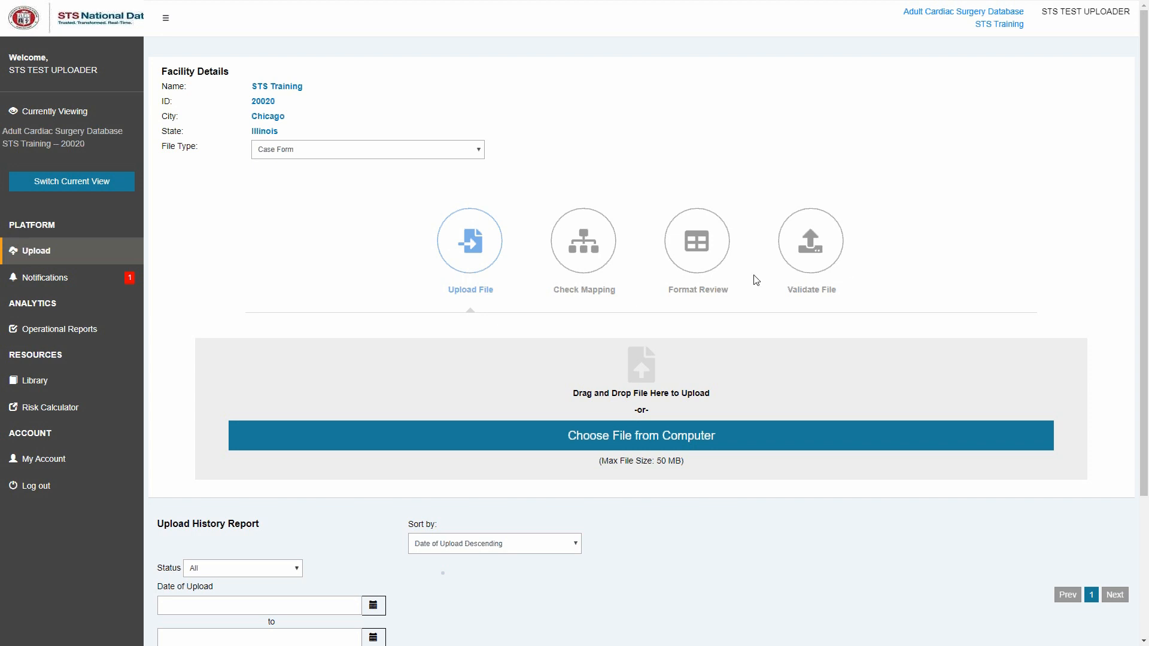
scroll(444, 392, "down", 2)
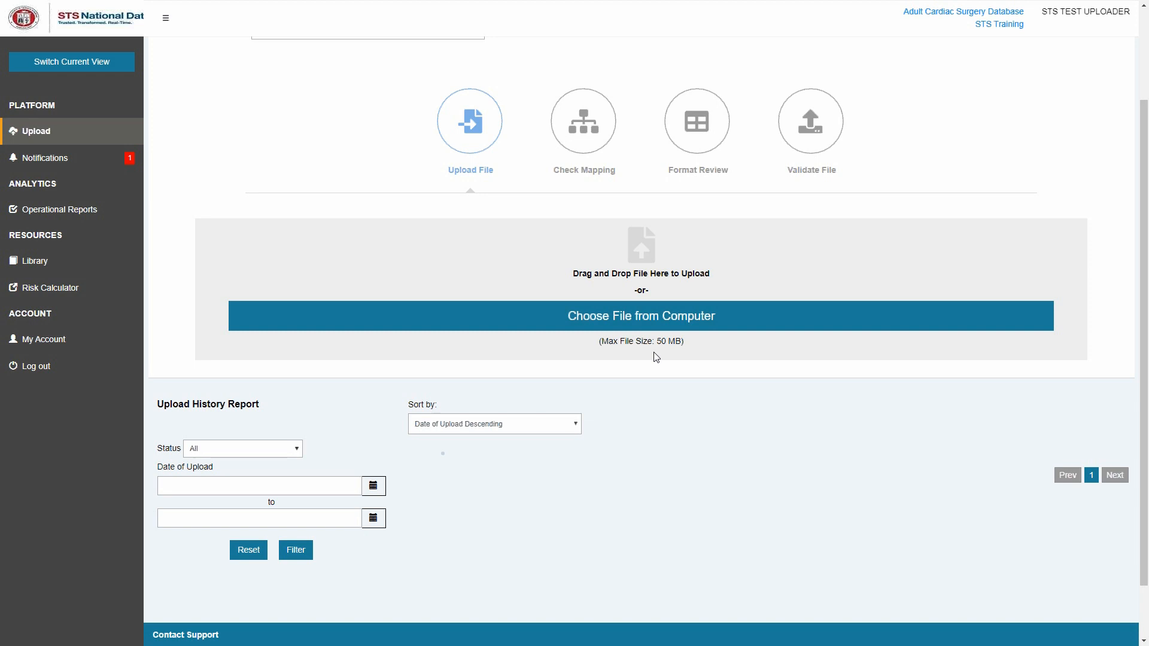
scroll(392, 359, "down", 1)
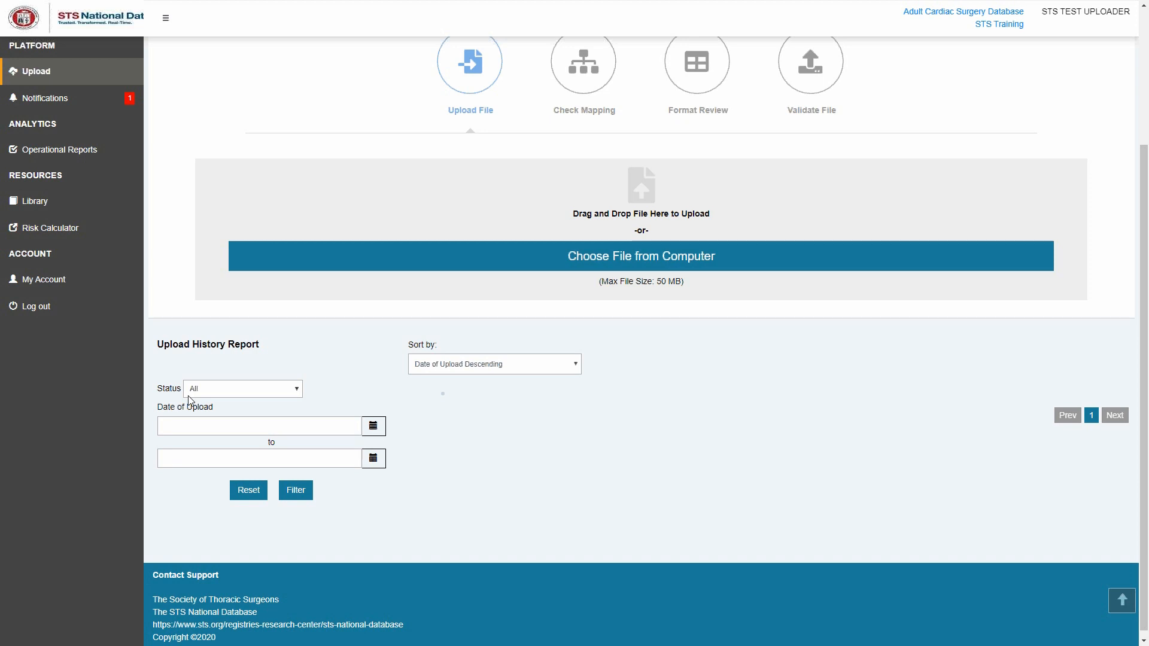
Look through the status, date of upload and sort order options of the Upload History Report
left_click(298, 390)
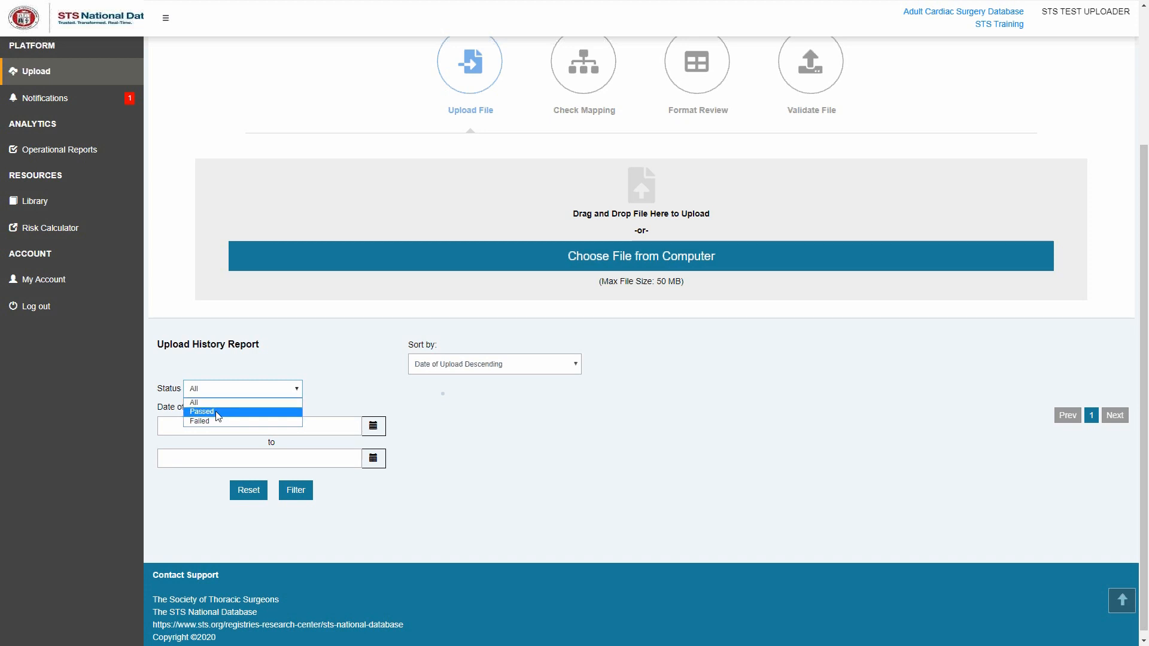
left_click(340, 406)
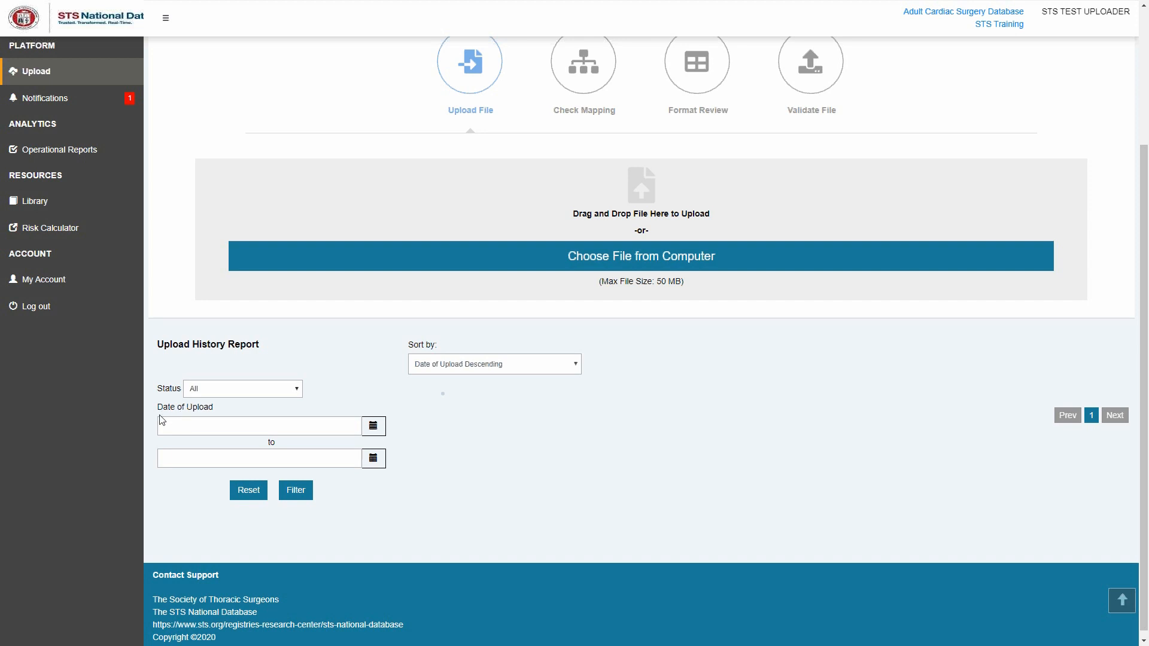
left_click(380, 430)
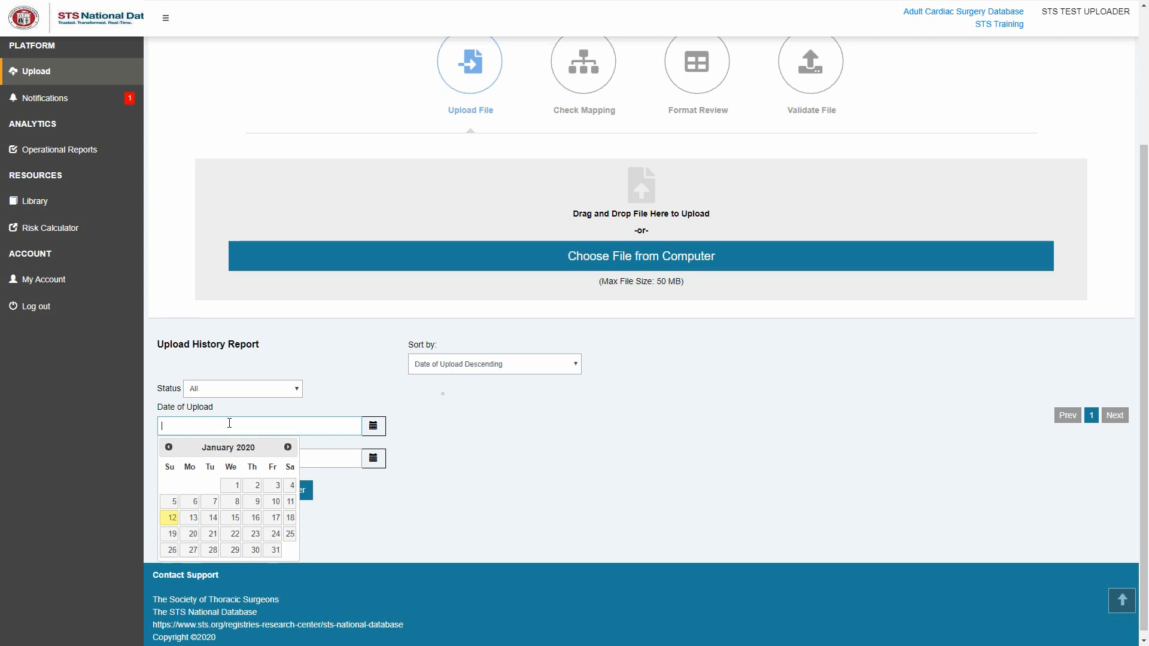
left_click(405, 440)
left_click(283, 459)
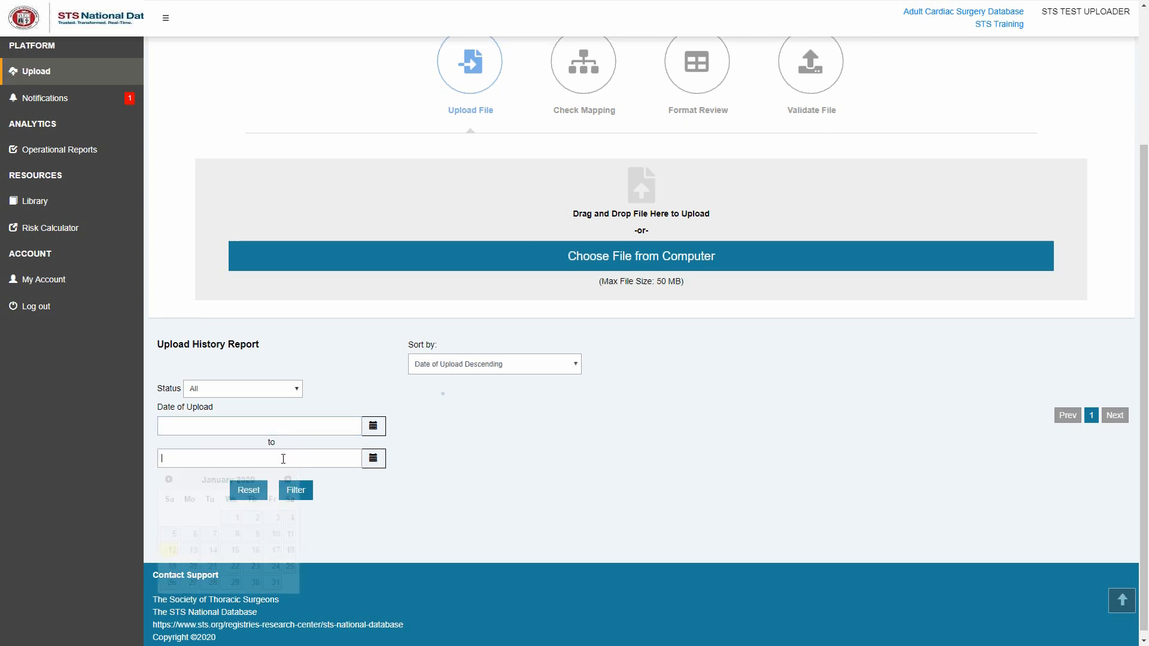
left_click(371, 510)
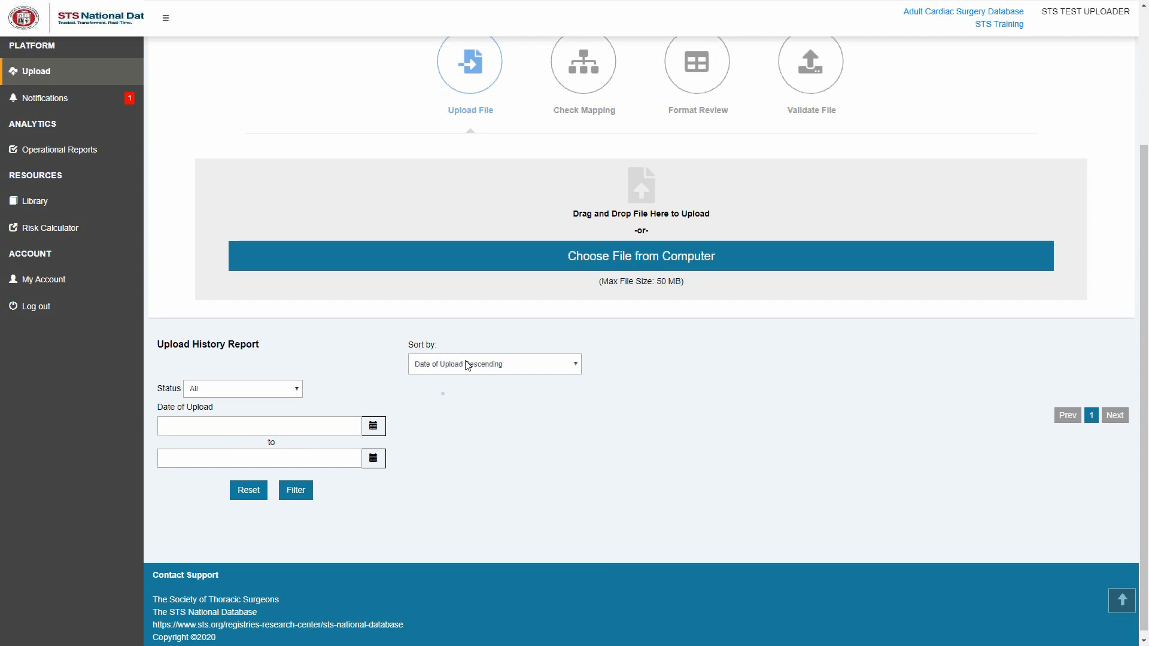
left_click(577, 365)
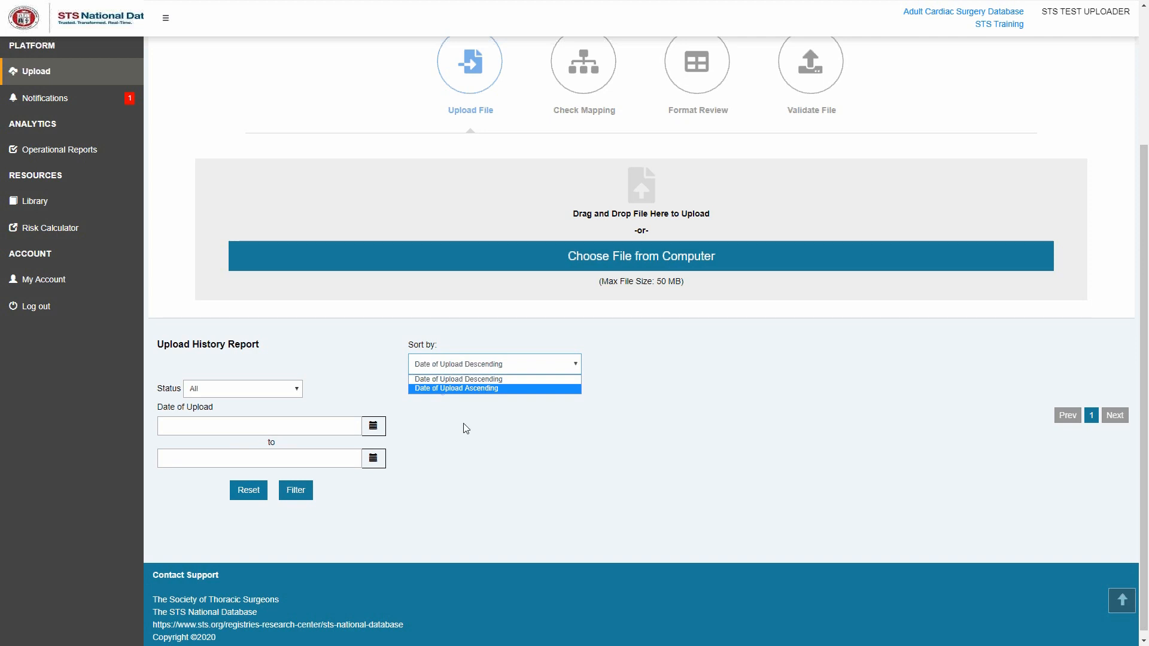
left_click(503, 425)
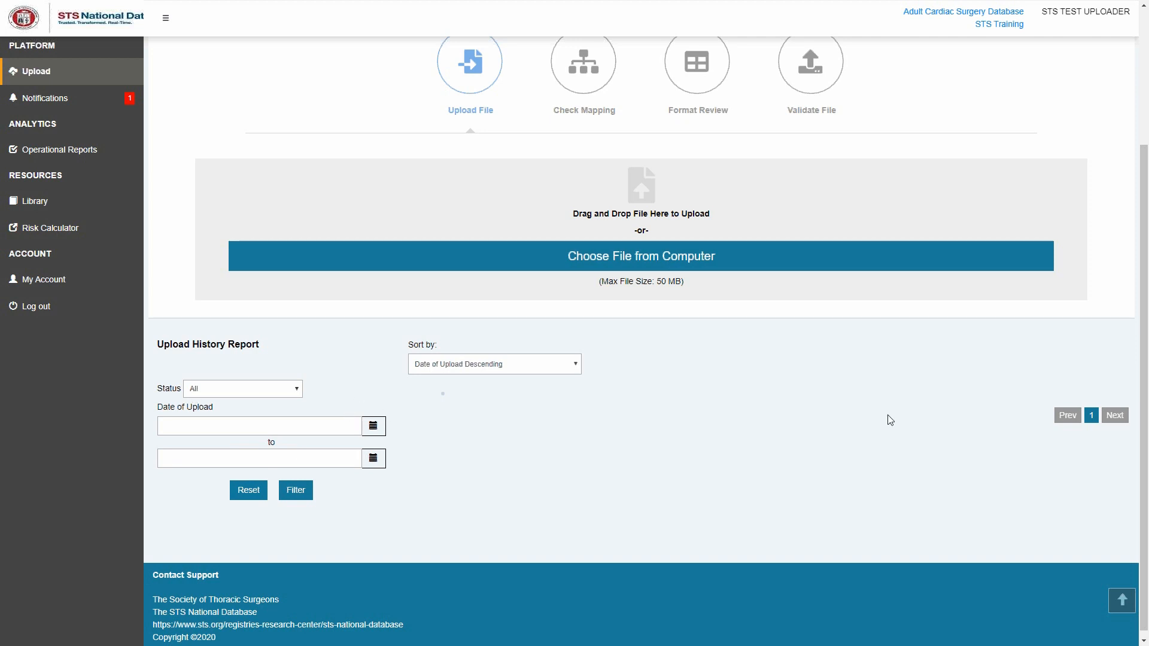
Add Upload This File_Second_(2).dat as the file to upload and remove it again
scroll(718, 402, "up", 1)
scroll(718, 401, "up", 1)
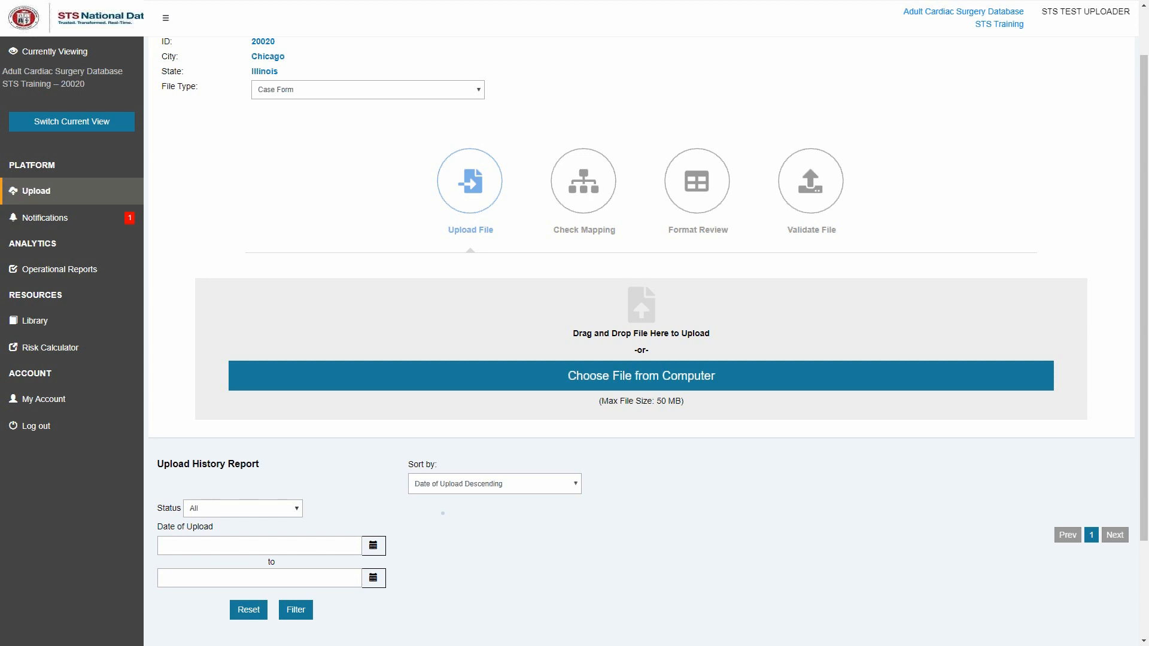
left_click_drag(127, 282, 742, 328)
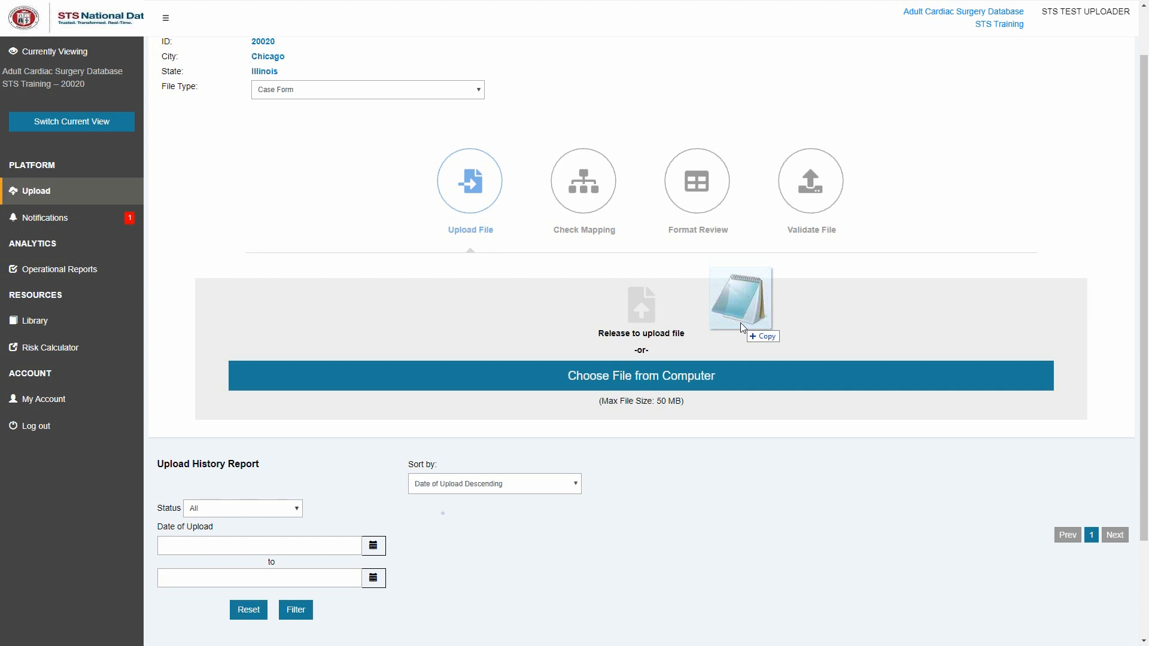
left_click_drag(741, 322, 742, 321)
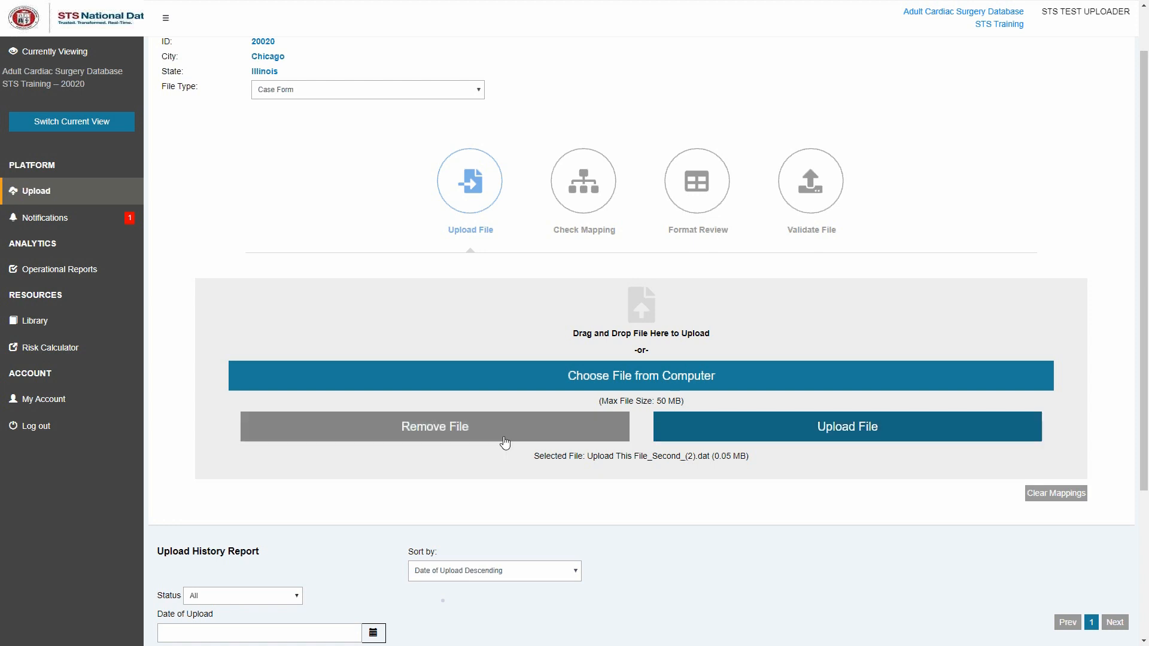
left_click(455, 441)
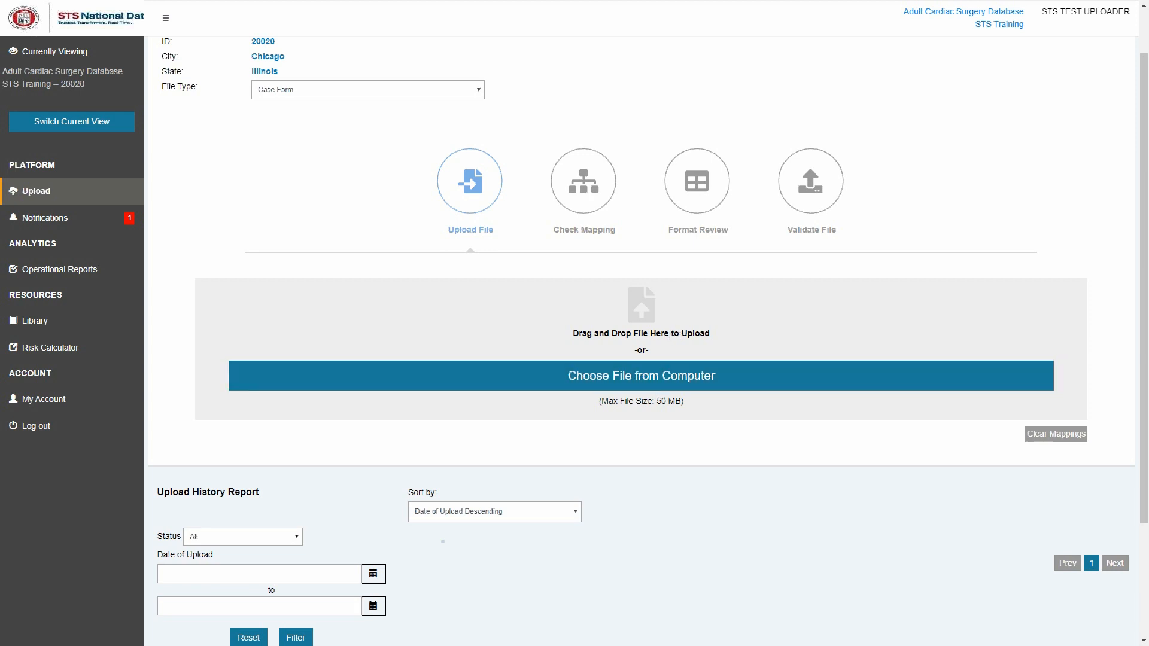
Choose Upload_Training_File.dat from the computer as a Case Form file and upload it
left_click(639, 378)
left_click(620, 382)
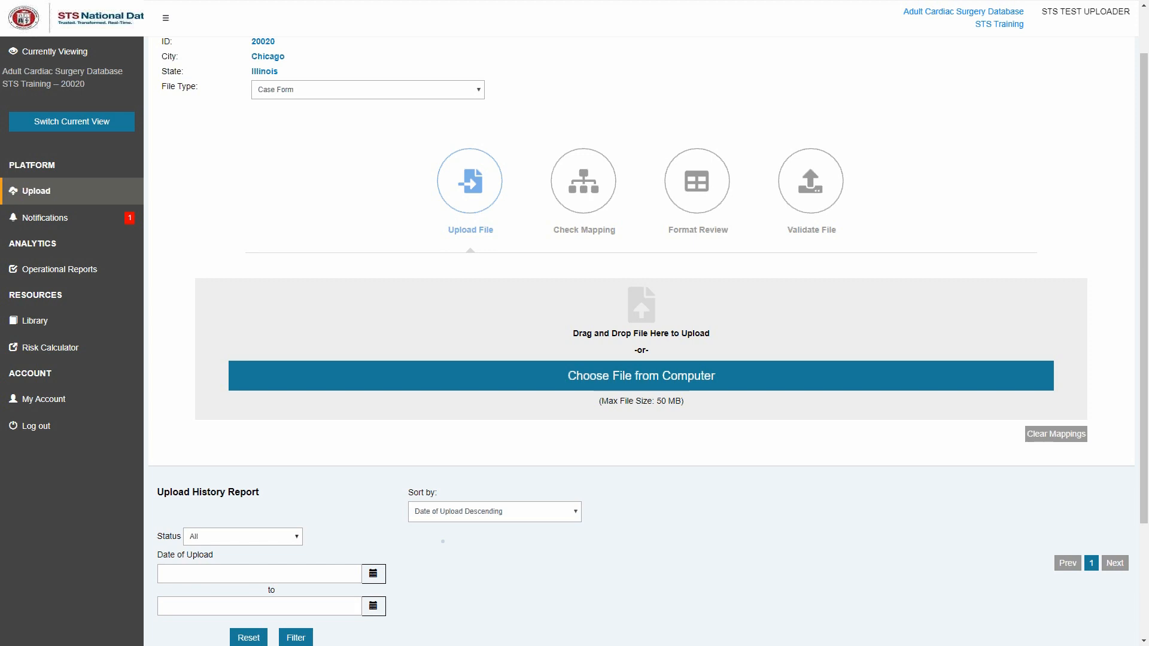
left_click(645, 374)
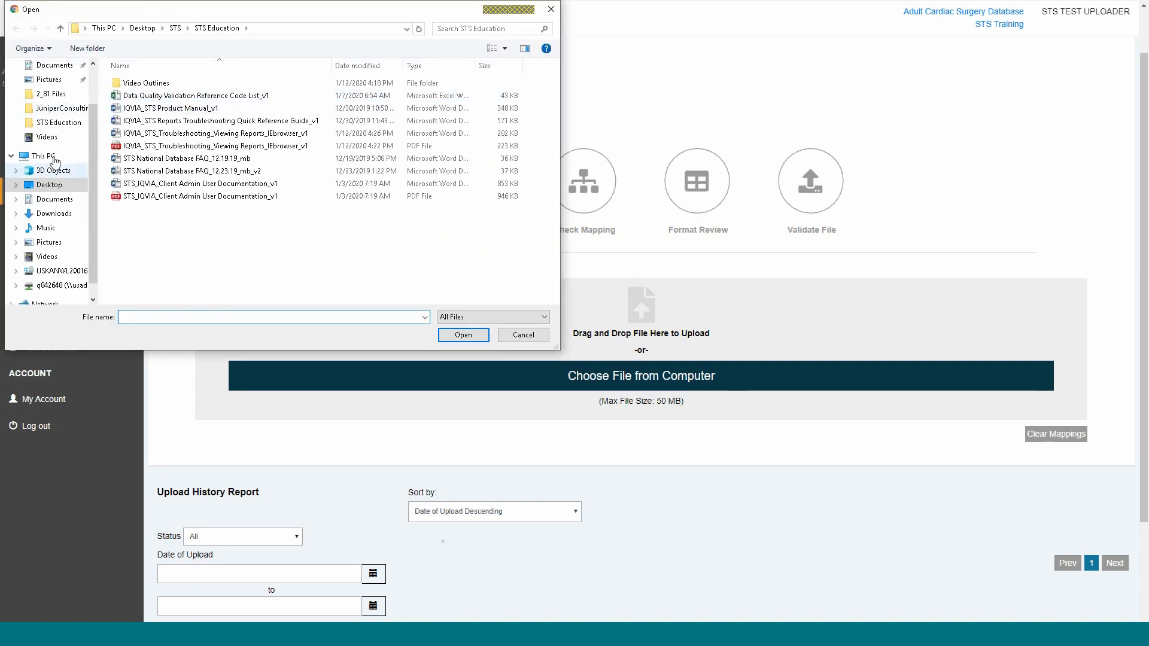
left_click_drag(125, 13, 0, 52)
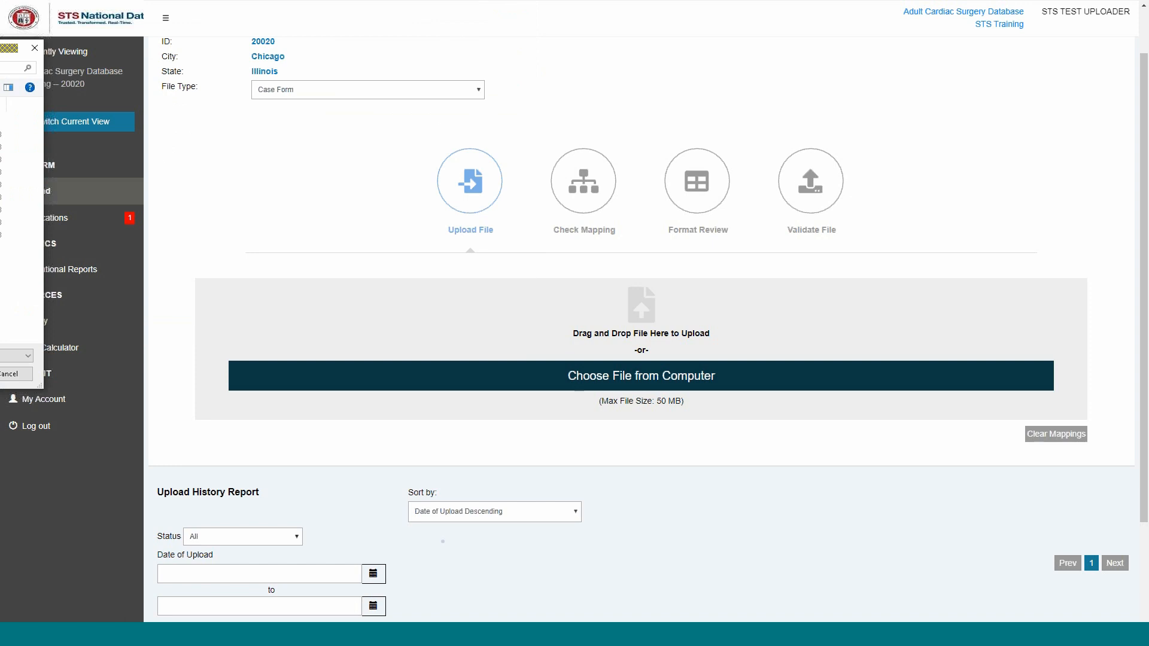
key("Escape")
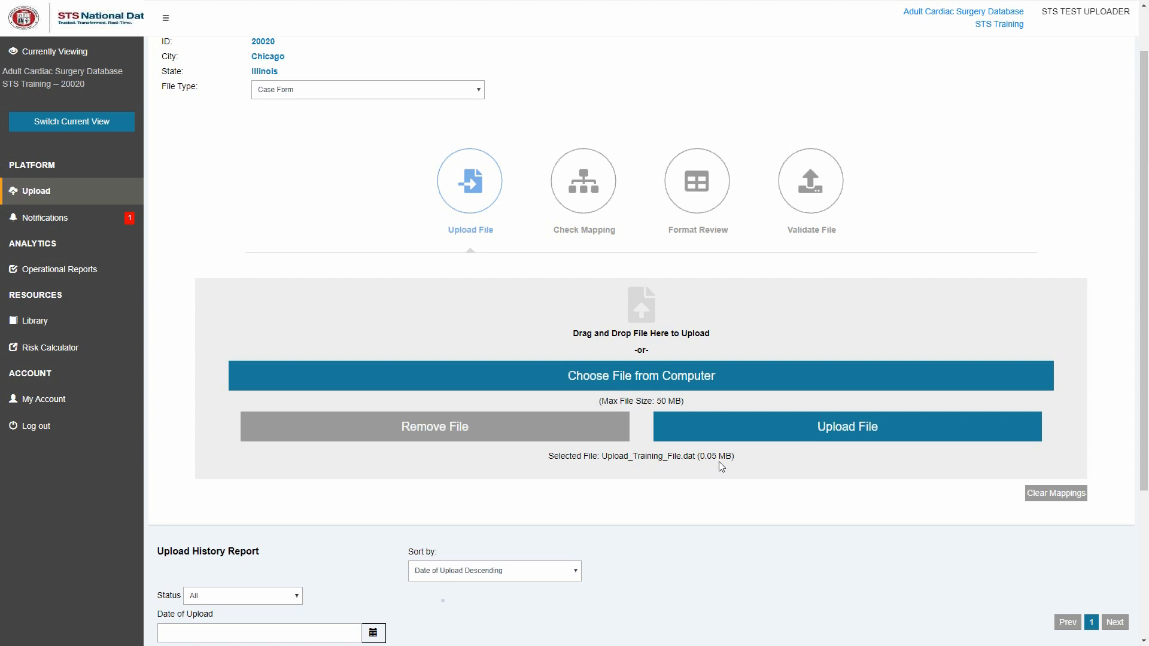
left_click(807, 435)
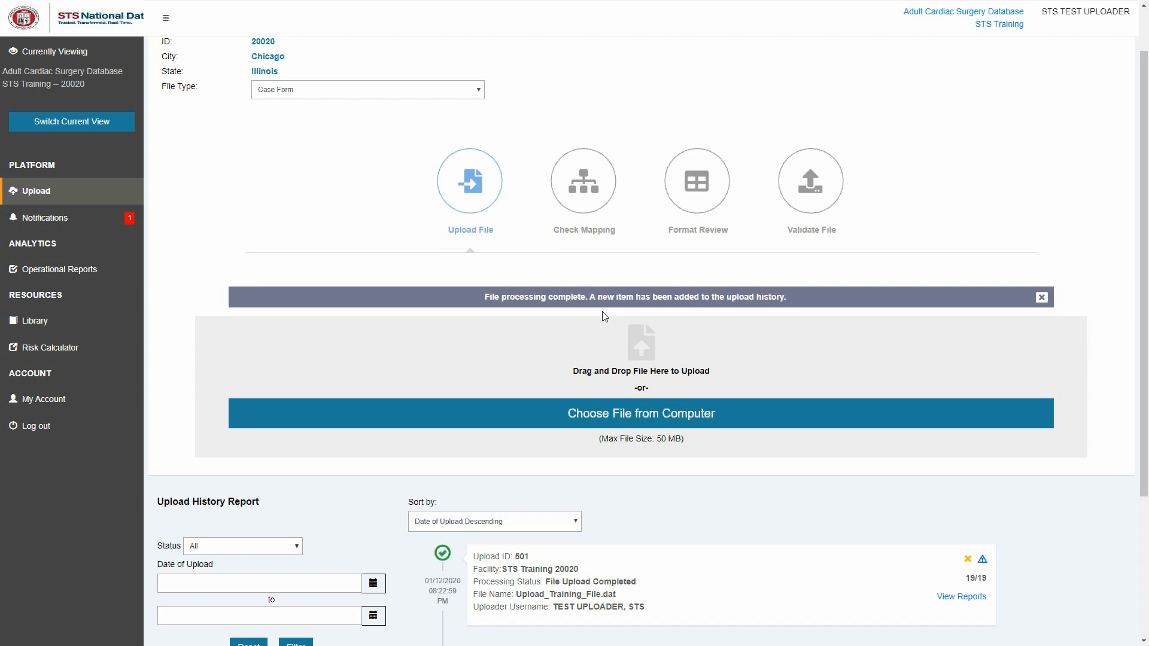
Examine the record count, alert icons and report link of the Upload_Training_File.dat entry in the upload history
scroll(737, 428, "down", 3)
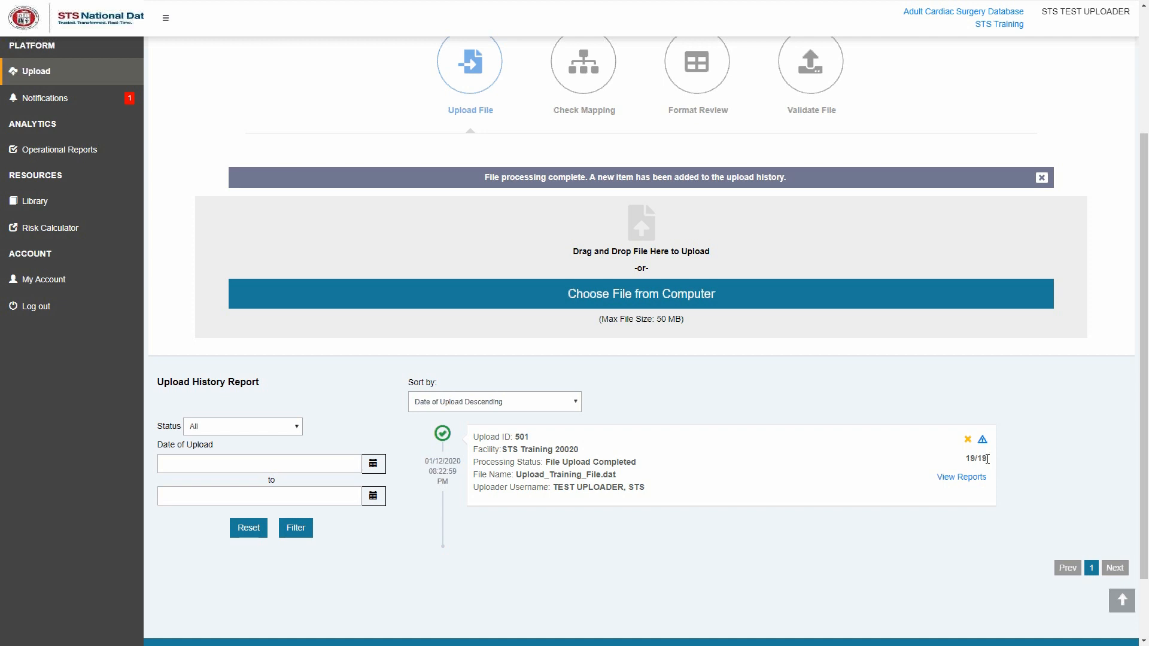
left_click_drag(989, 456, 980, 453)
left_click(985, 471)
left_click_drag(977, 458, 968, 456)
left_click(973, 470)
scroll(977, 489, "down", 1)
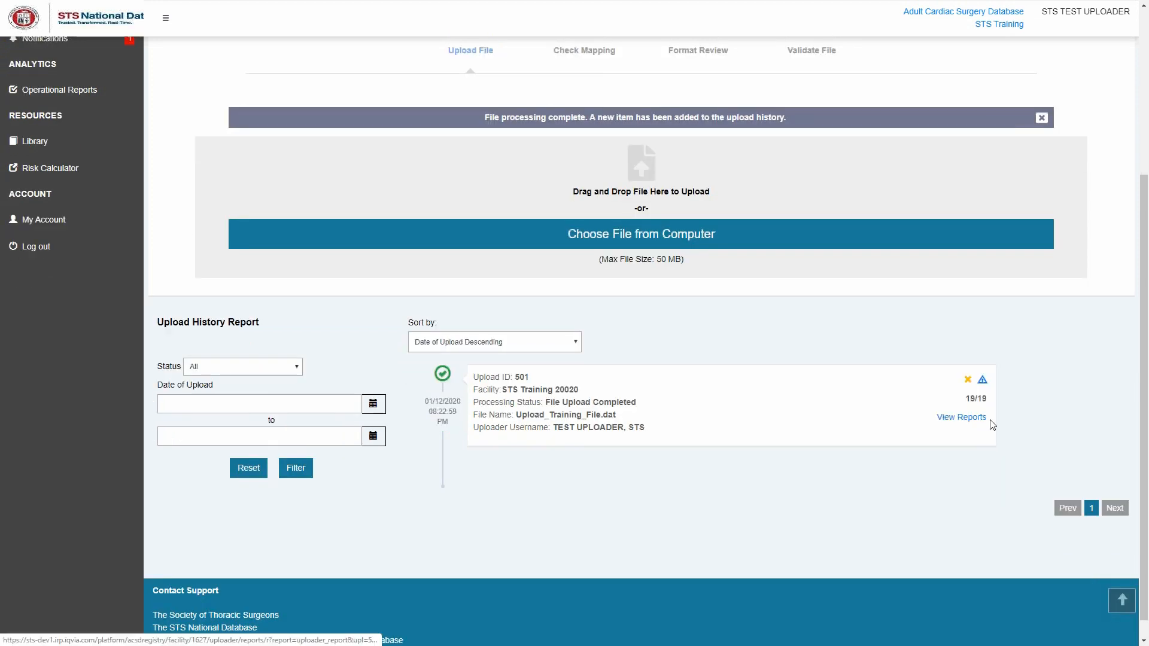
scroll(985, 433, "up", 1)
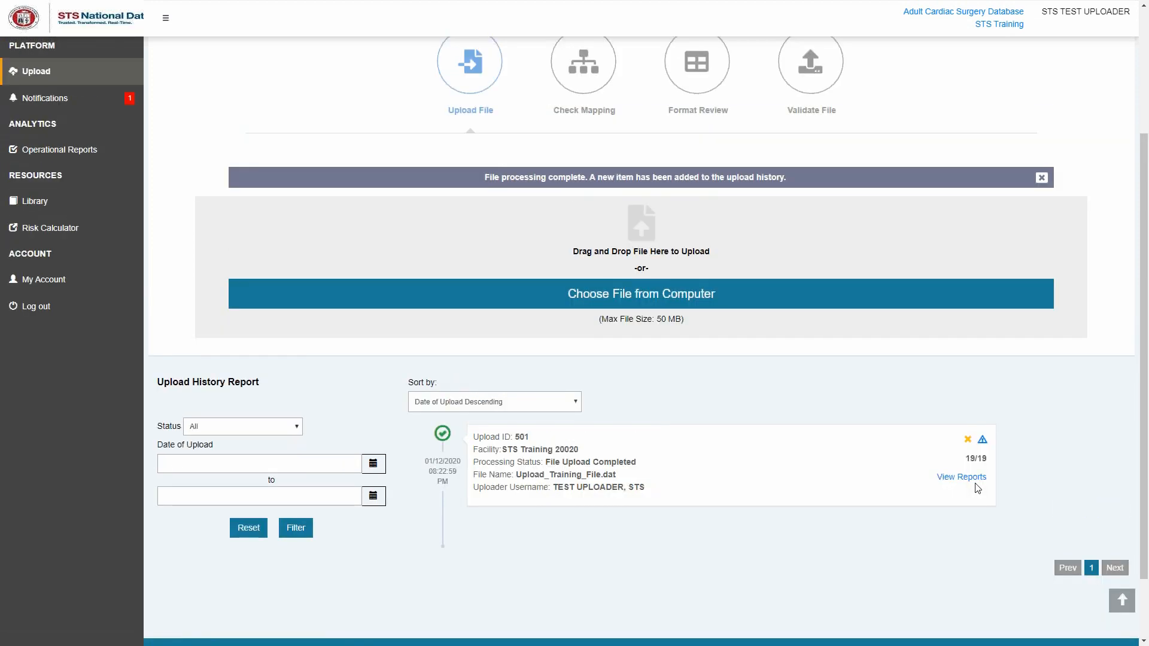
scroll(977, 488, "down", 1)
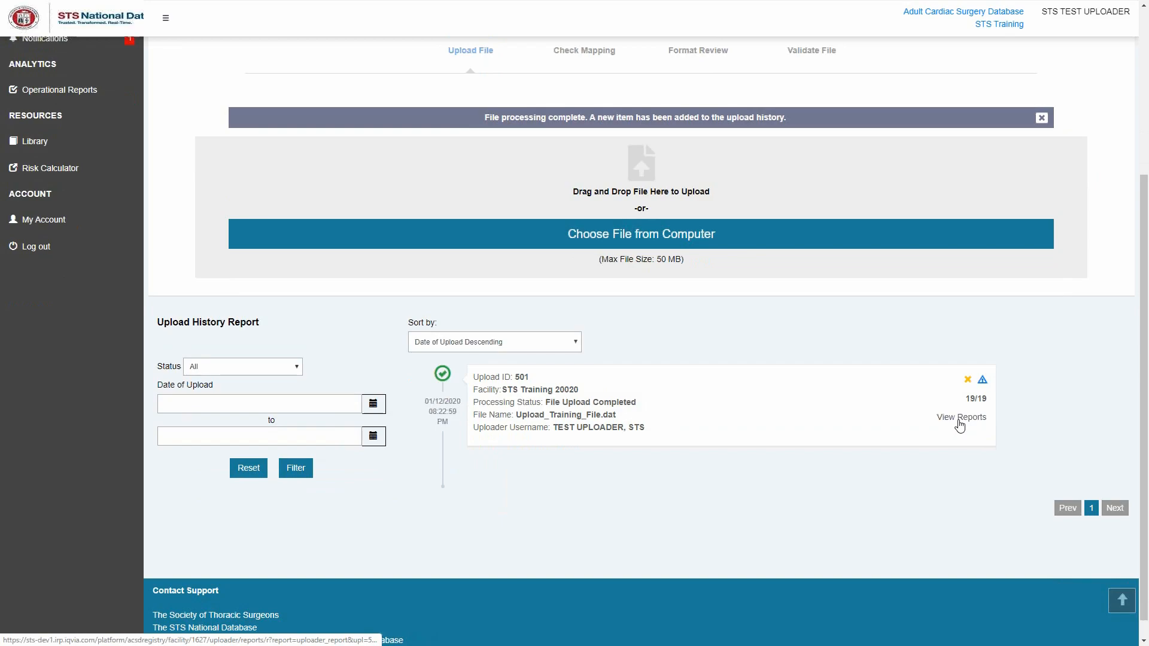
Open the Data Quality Report for the Upload_Training_File.dat upload and check its file based issue status
left_click(959, 419)
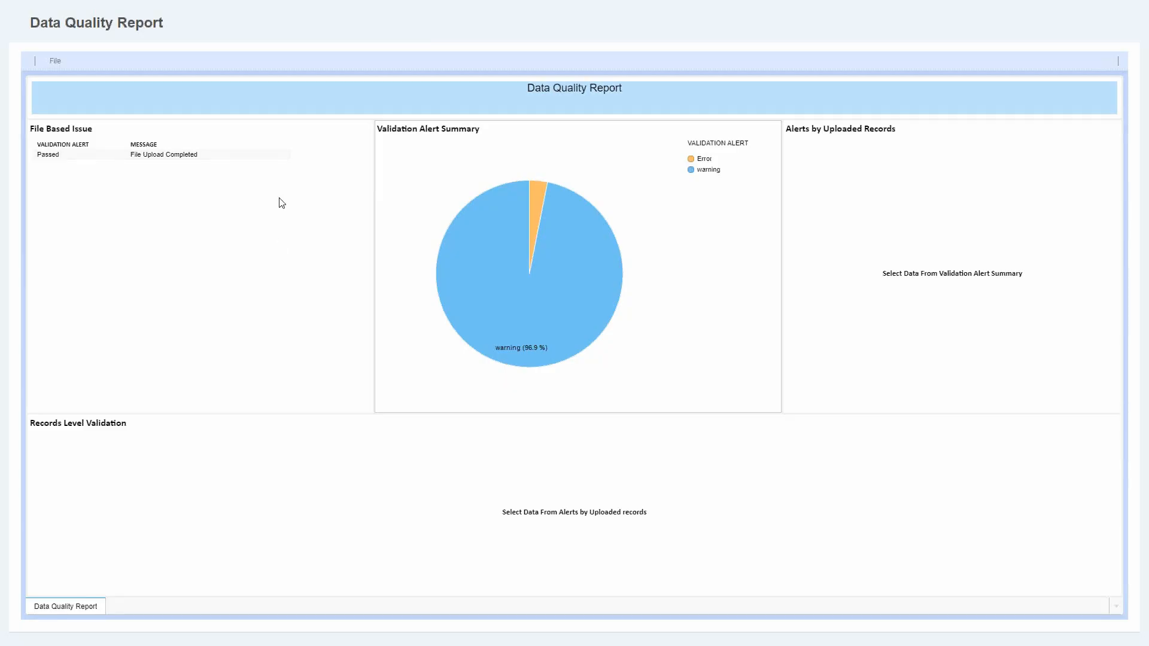
left_click(63, 155)
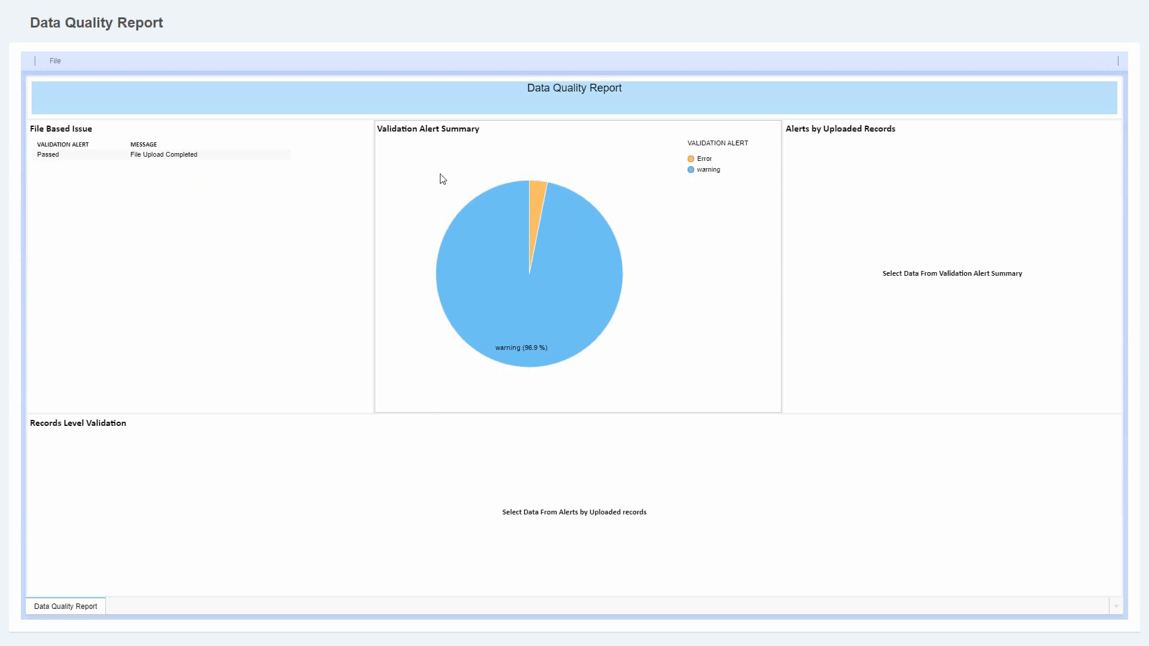
Compare the slices of the validation alert summary and show the records and validation messages behind the warnings
mouse_move(543, 191)
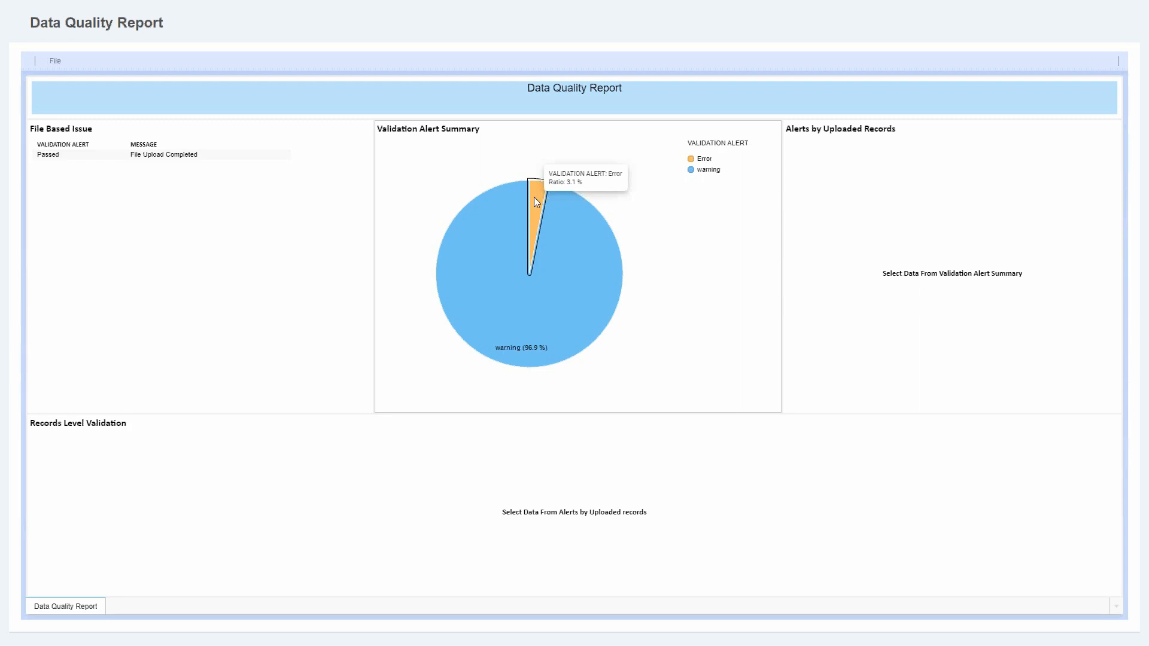
mouse_move(504, 206)
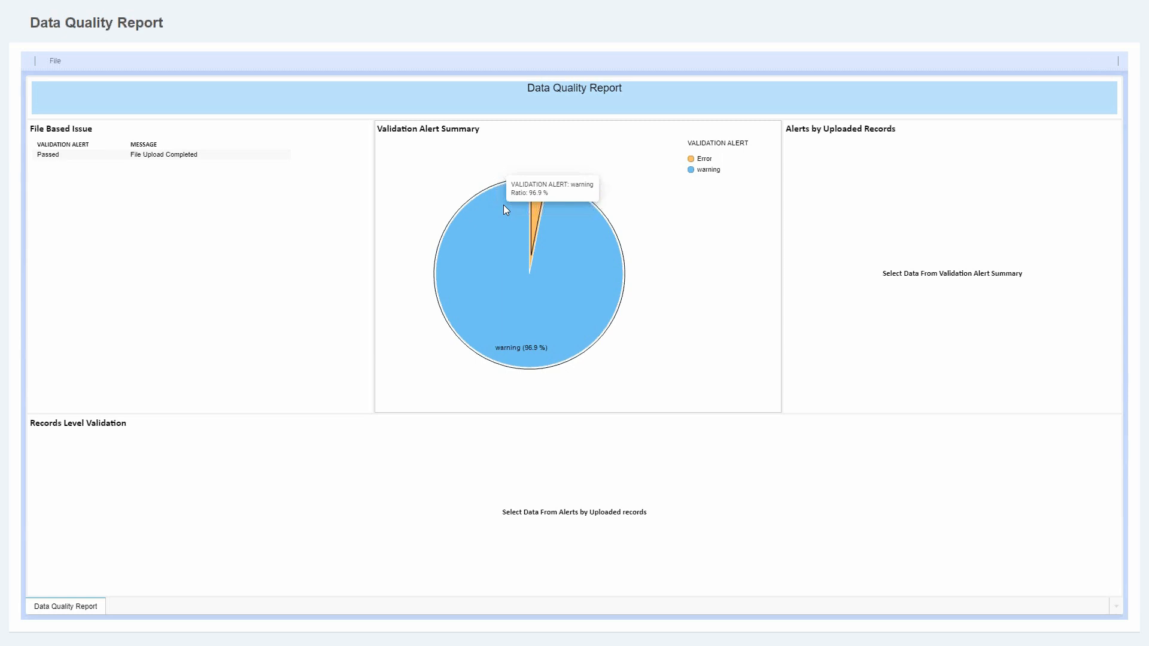
left_click(501, 251)
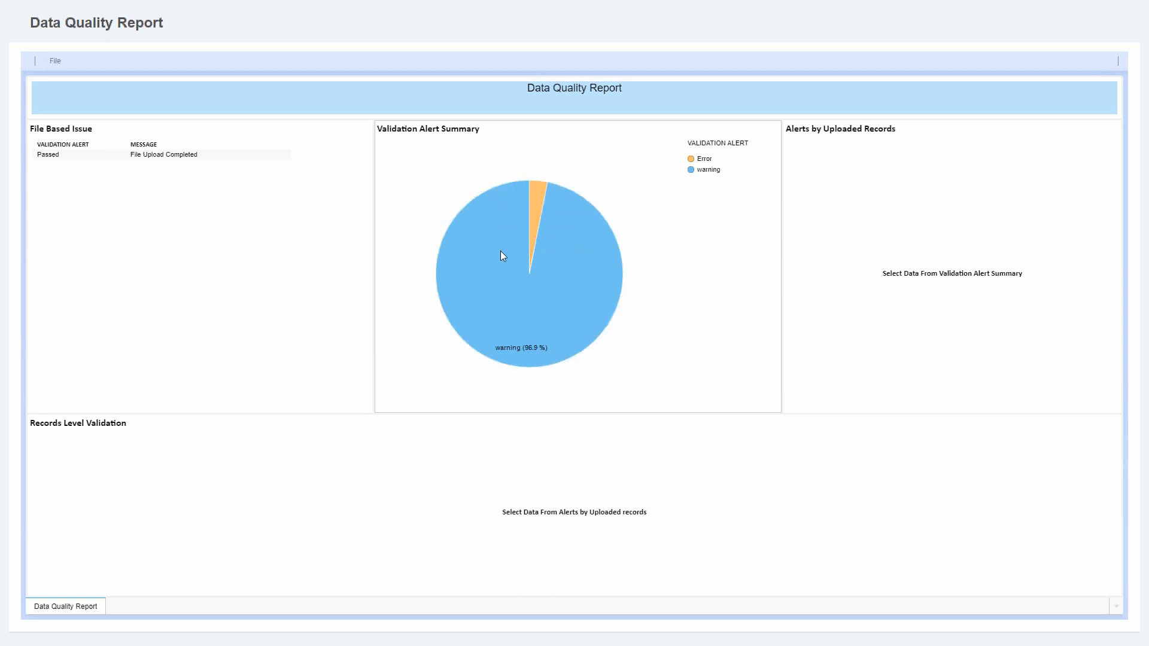
mouse_move(594, 259)
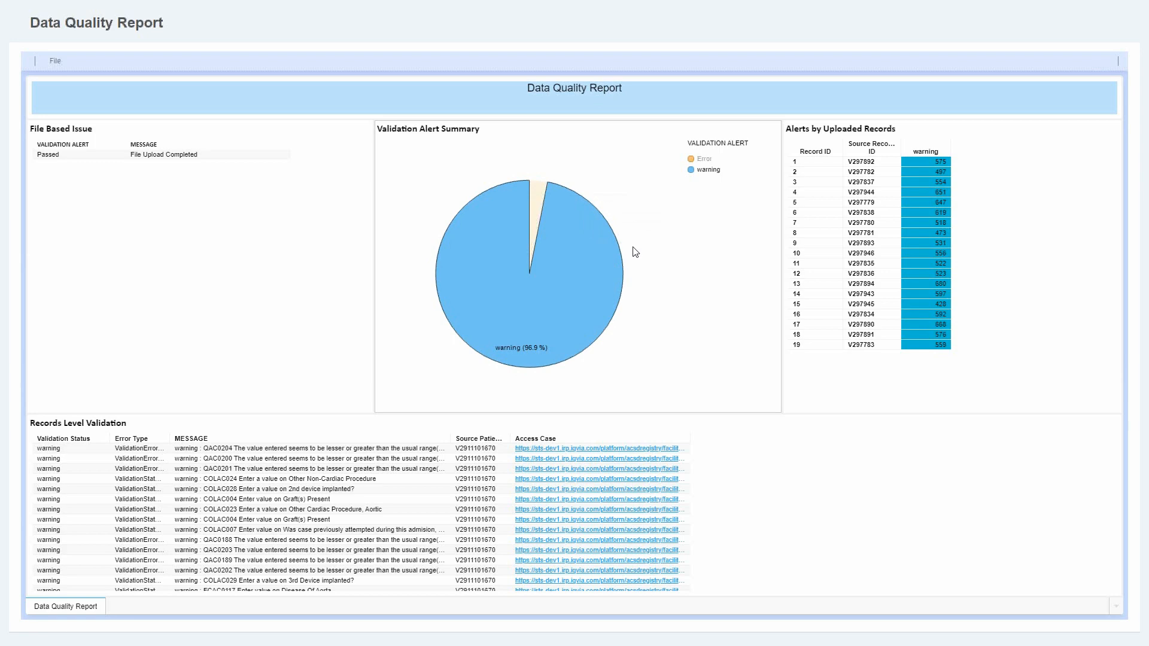
Clear the warning selection in the validation alert summary and show the records and messages for the Error alerts
left_click(504, 206)
left_click(504, 209)
left_click(690, 219)
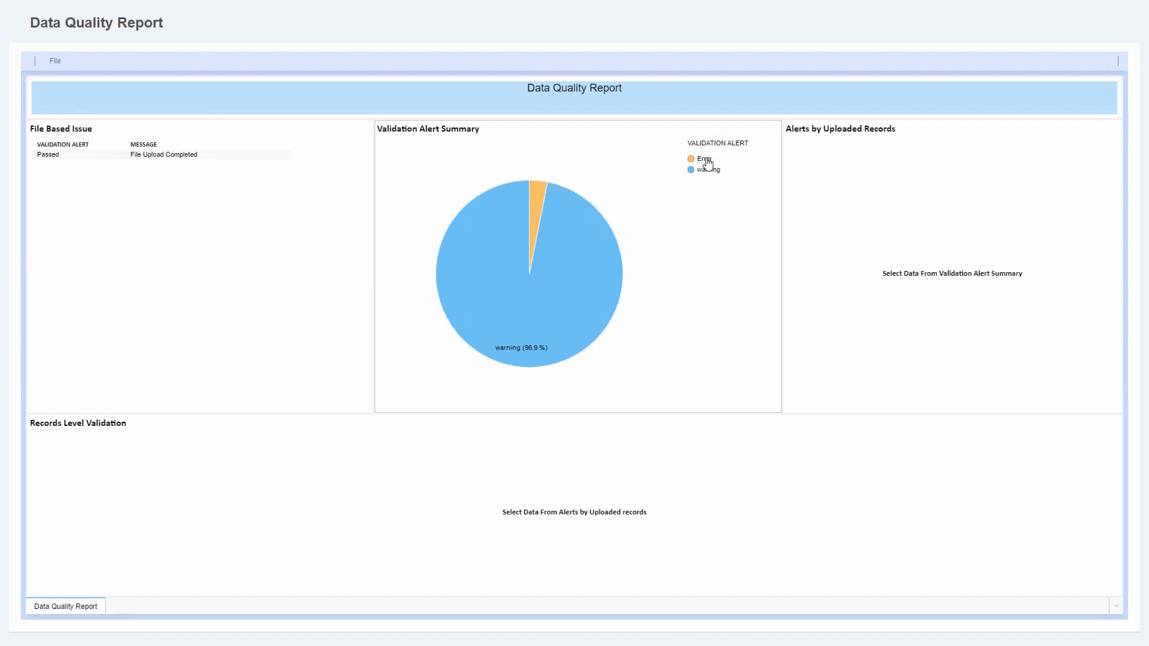
left_click(706, 160)
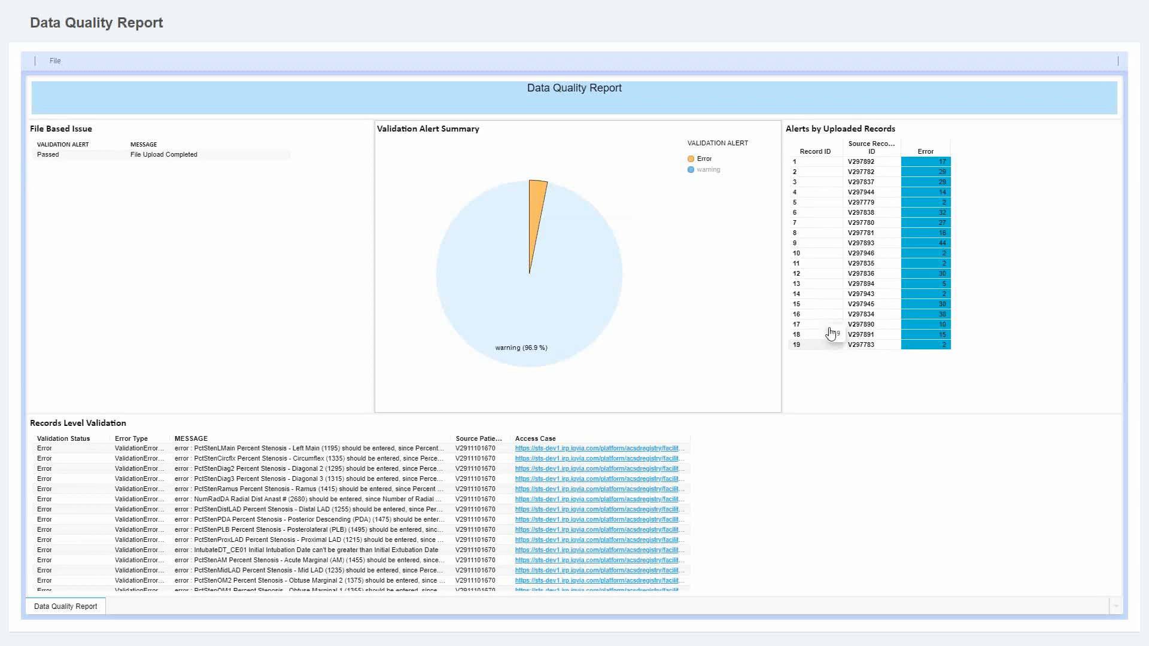
Clear the Error selection in the validation alert summary, view the records and messages for the warning alerts, and clear that selection too
left_click(710, 170)
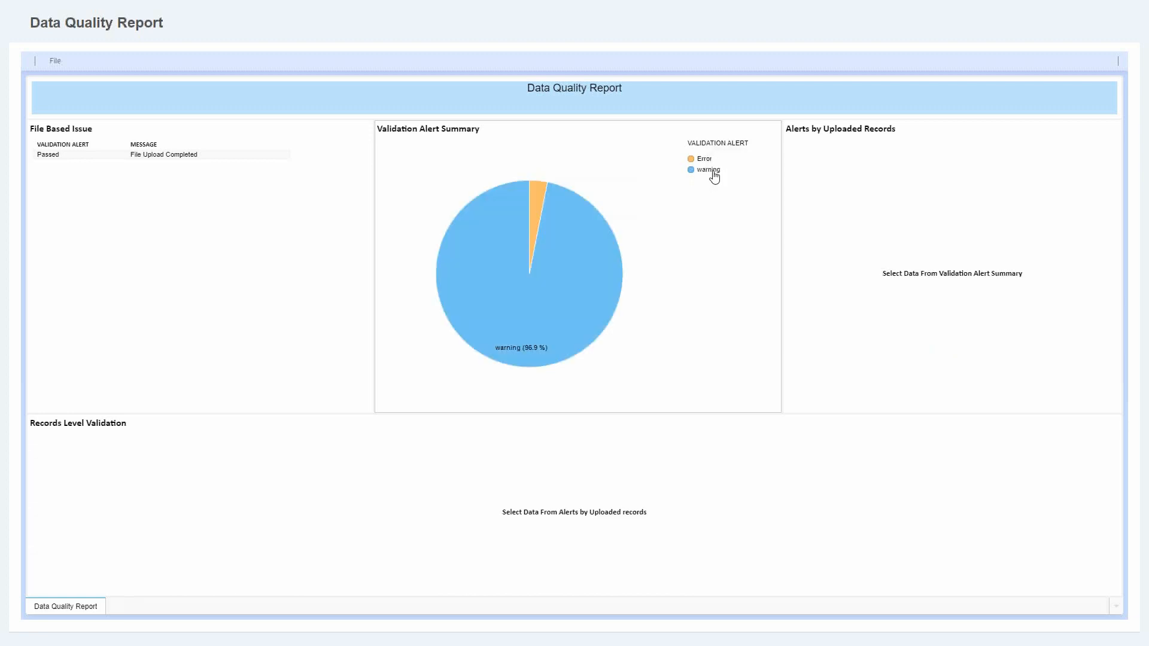
left_click(712, 171)
left_click(712, 171)
left_click(711, 171)
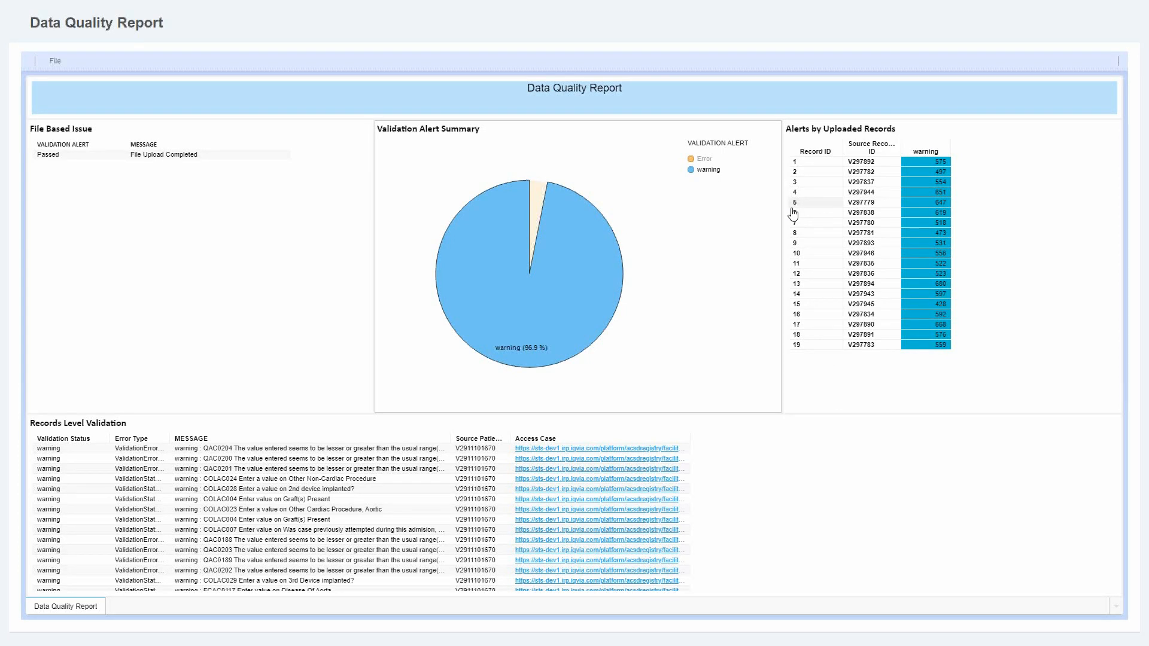
left_click(714, 222)
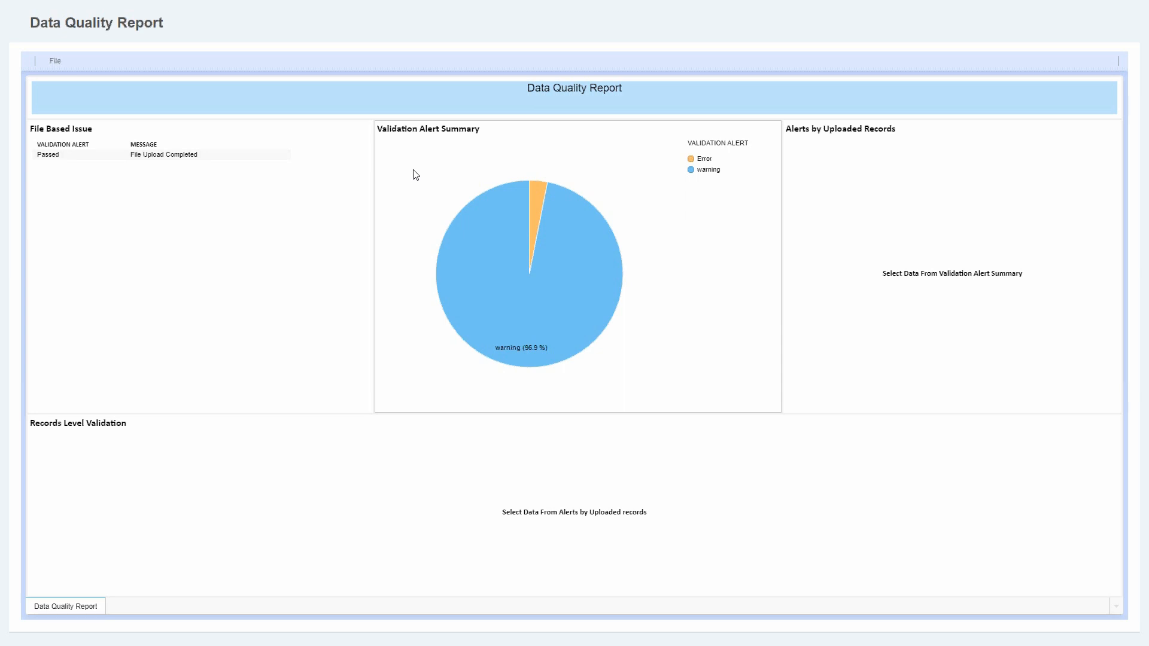
Mark the Error and warning slices together in the validation alert summary and widen the Source Record ID column of the uploaded records
left_click_drag(413, 169, 677, 388)
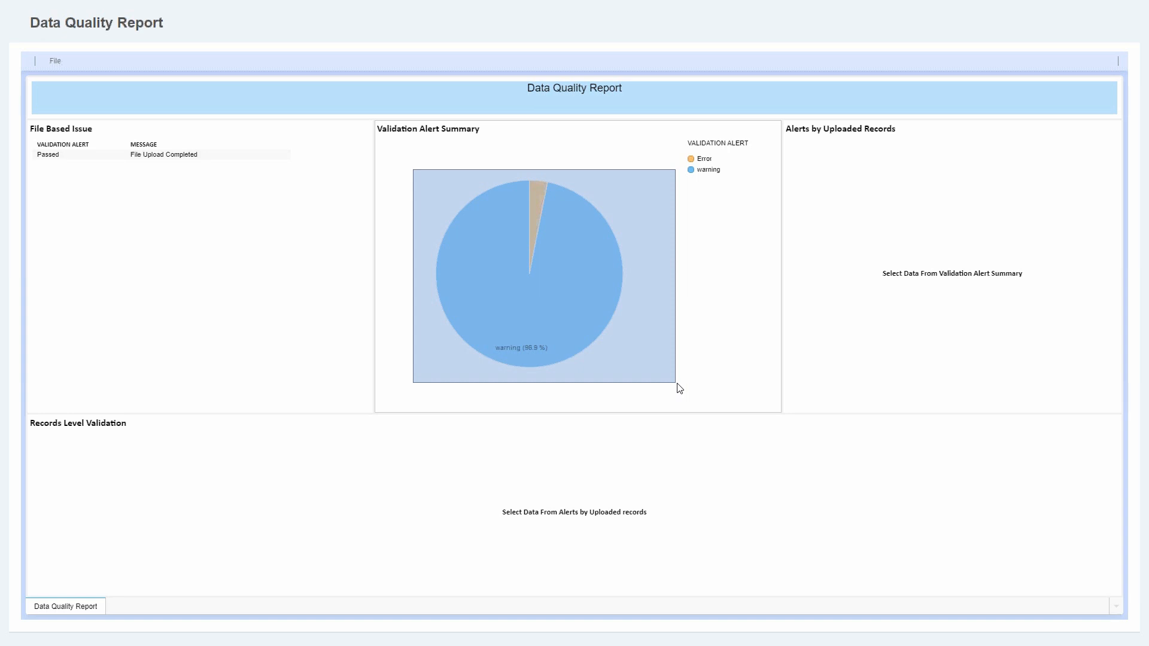
left_click_drag(680, 389, 678, 387)
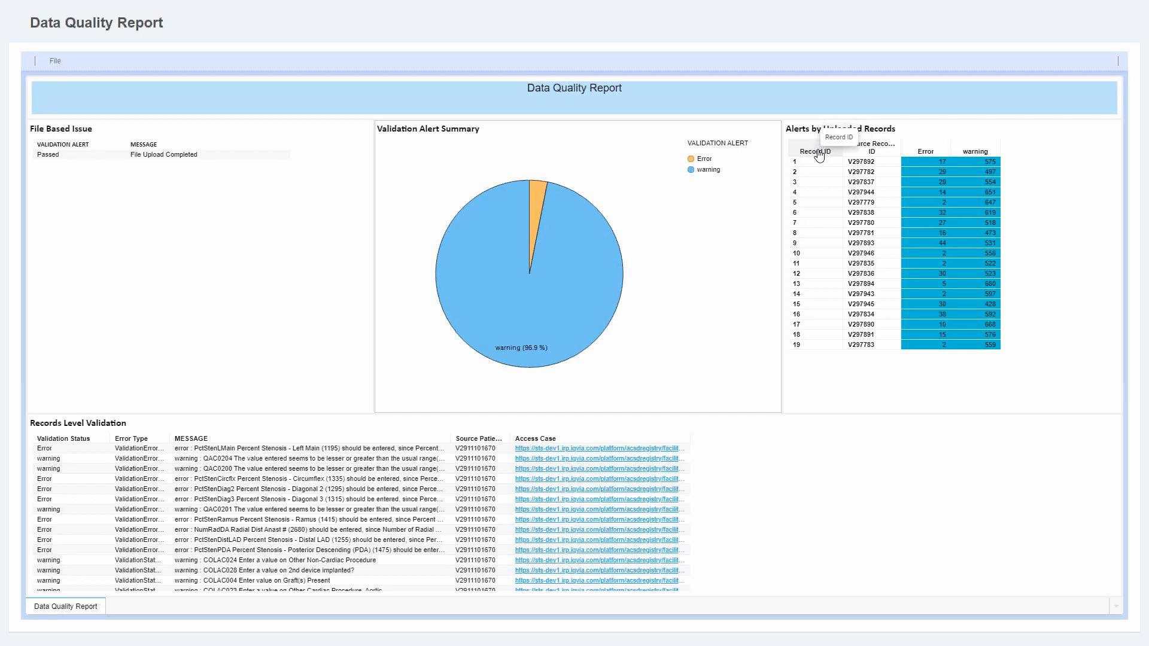
left_click(916, 144)
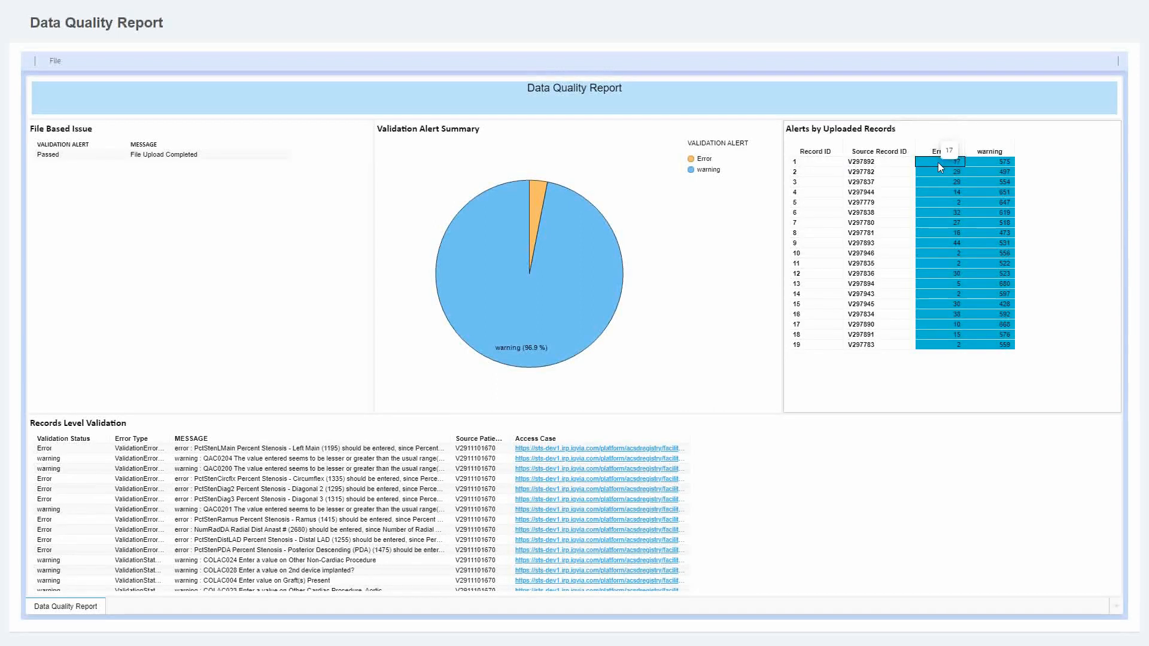
Clear the marked alerts by uploaded records and show only the Error validation messages of record 1
left_click(1047, 167)
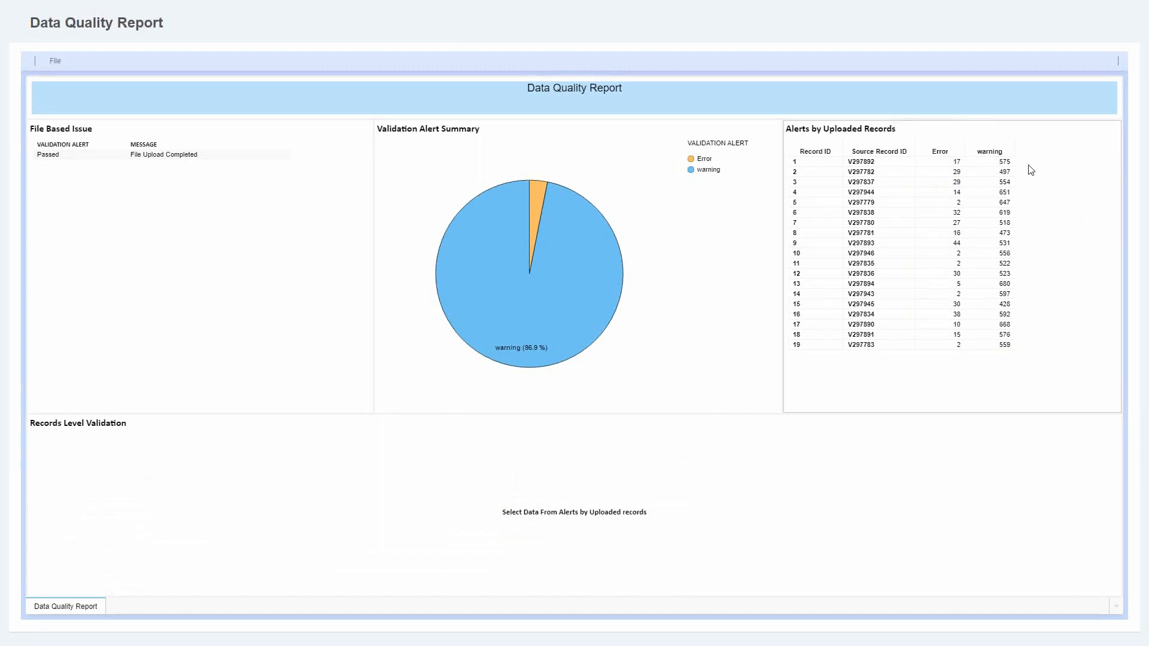
left_click(989, 274)
left_click(948, 163)
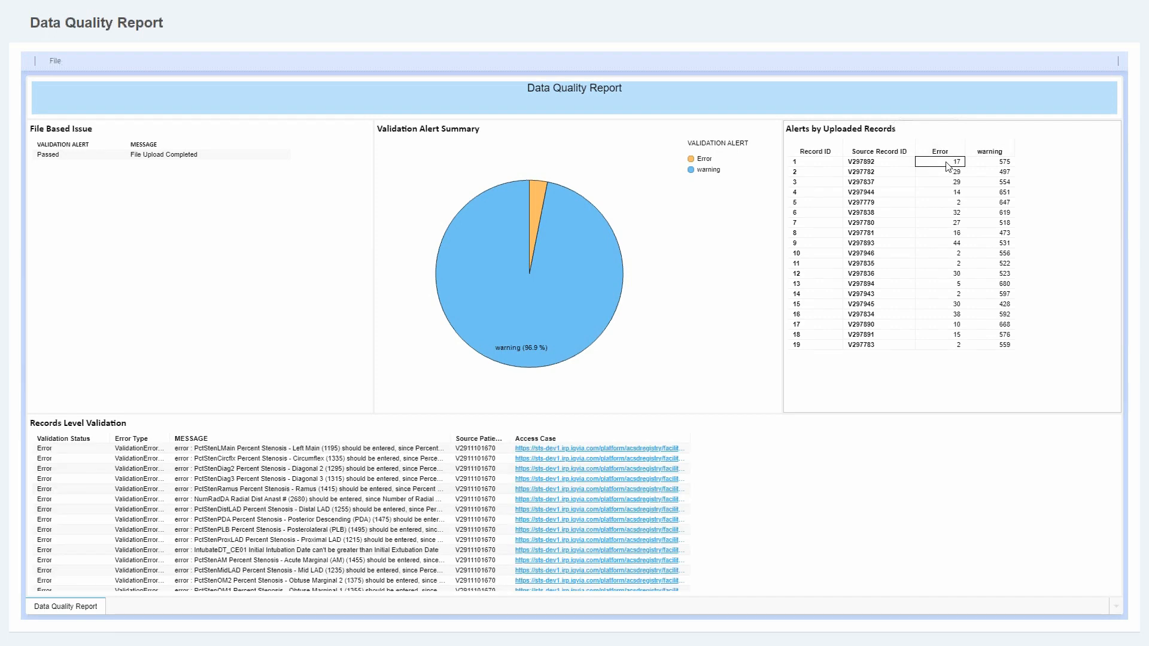
left_click(944, 167)
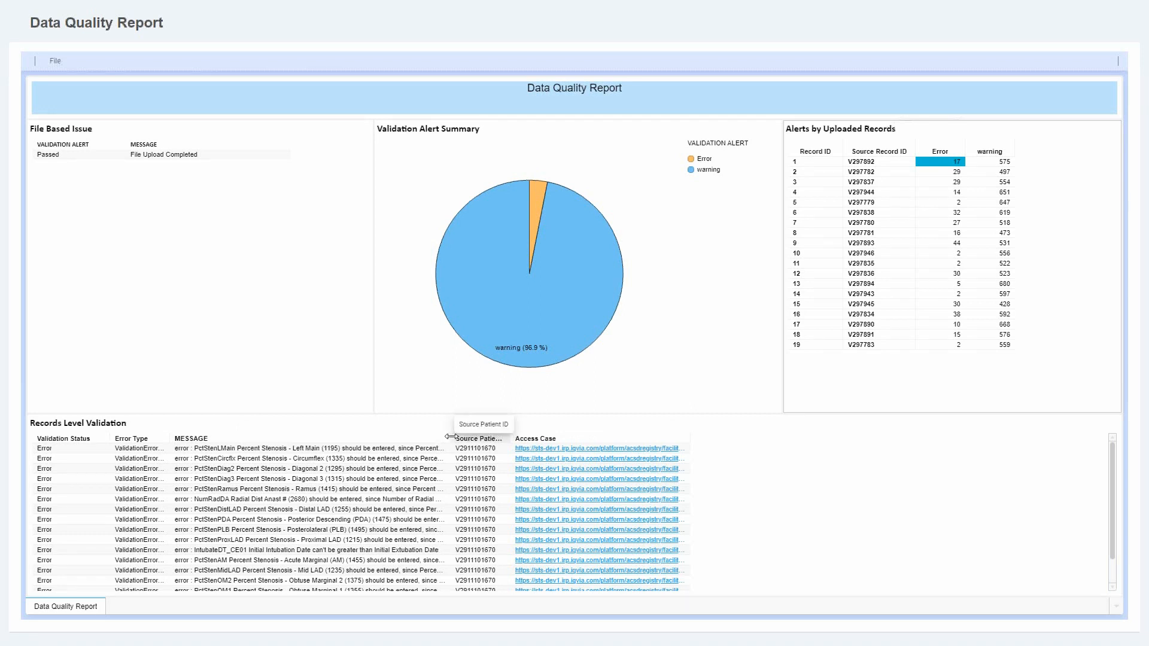
Widen the MESSAGE and Source Patient ID columns of the Records Level Validation table so their text is readable
left_click_drag(454, 438, 616, 445)
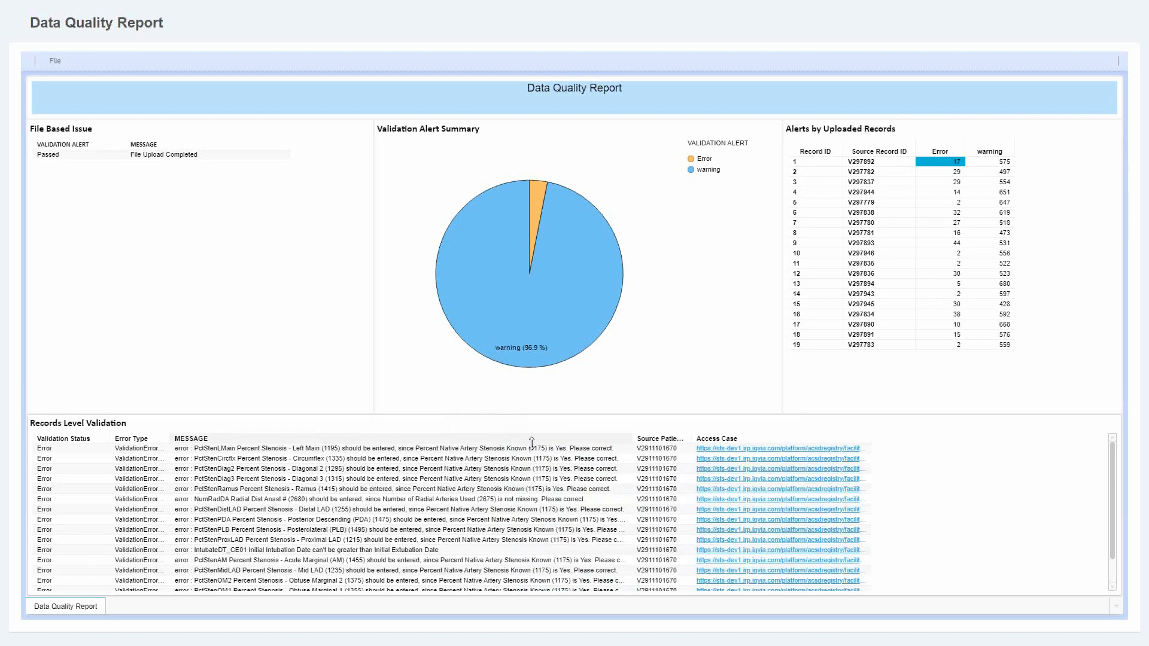
left_click(625, 448)
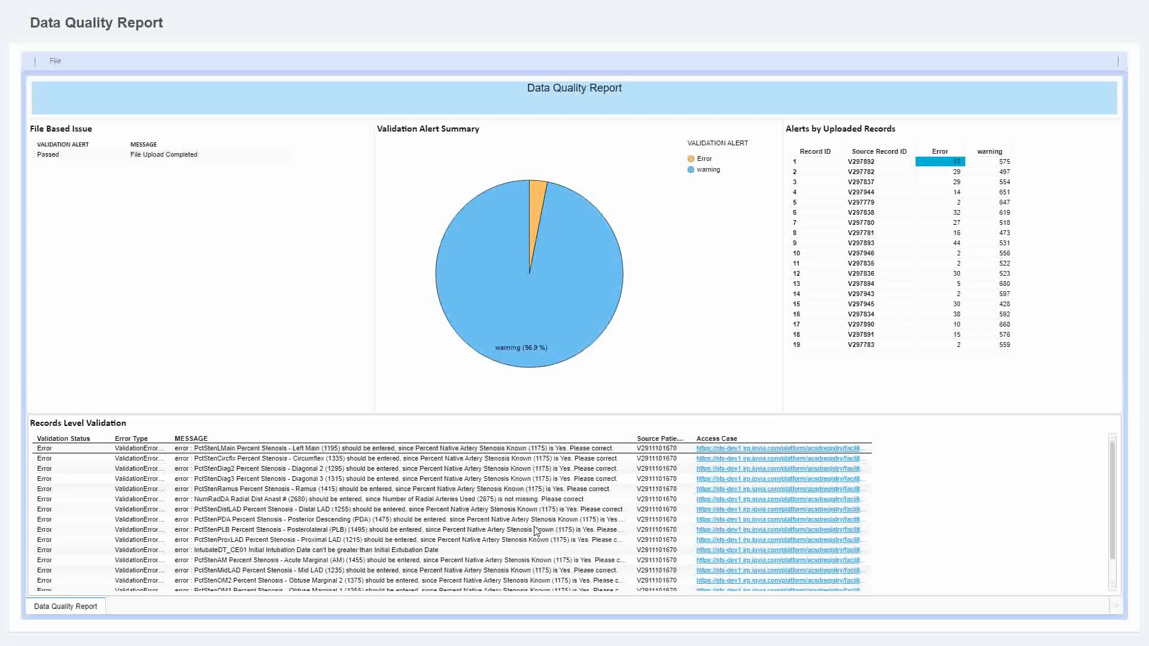
left_click(575, 499)
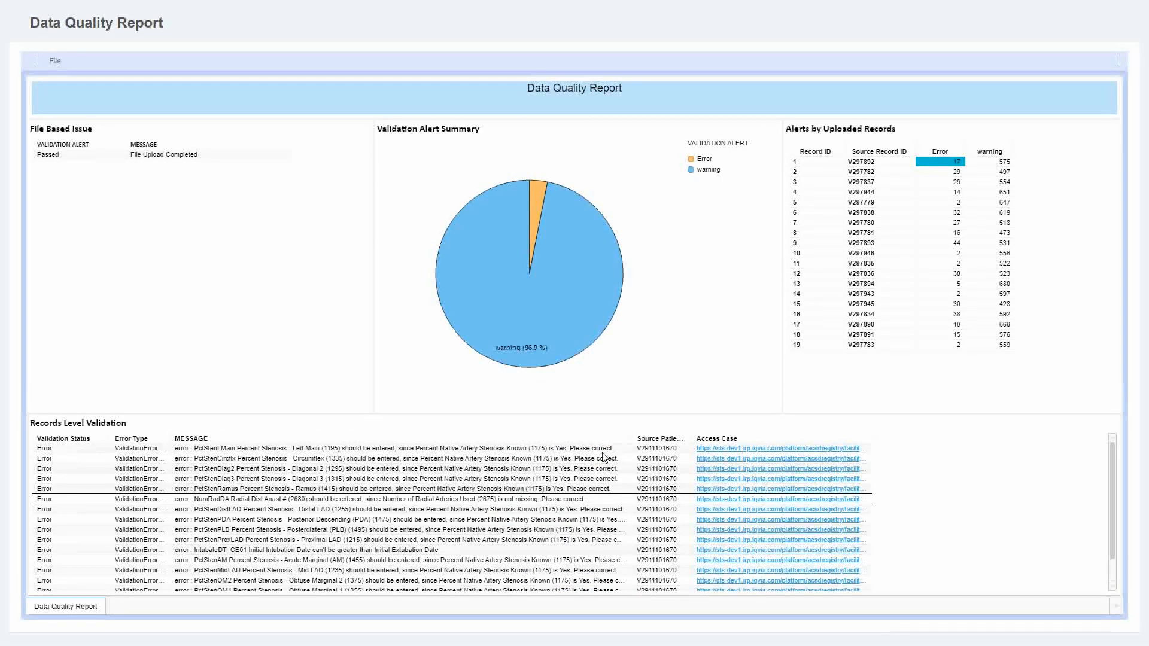
left_click(696, 441)
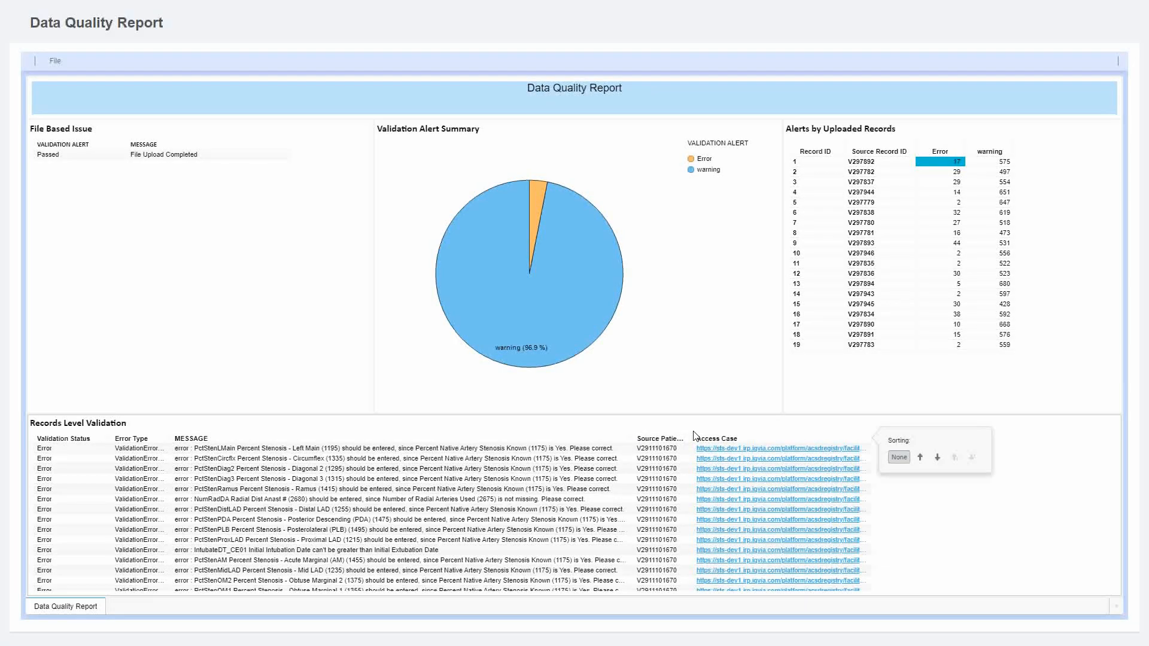
left_click_drag(693, 436, 758, 437)
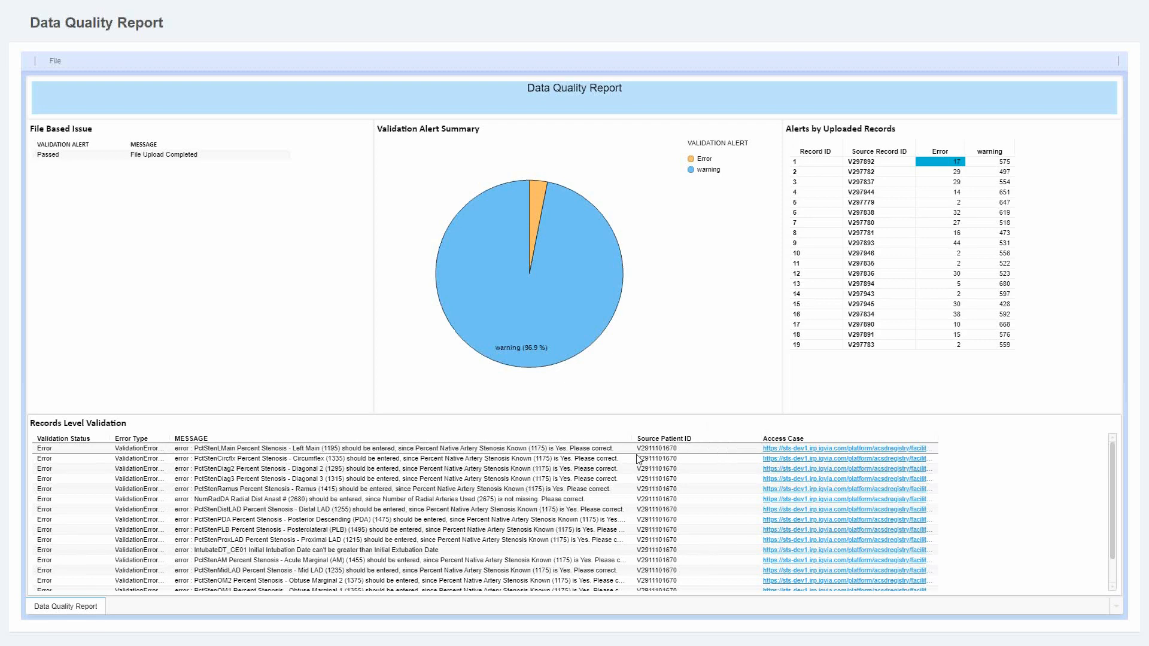
Read through the Error messages of record 1 and mark both its Error and warning counts to list all its validation messages
scroll(705, 466, "down", 2)
scroll(705, 467, "down", 1)
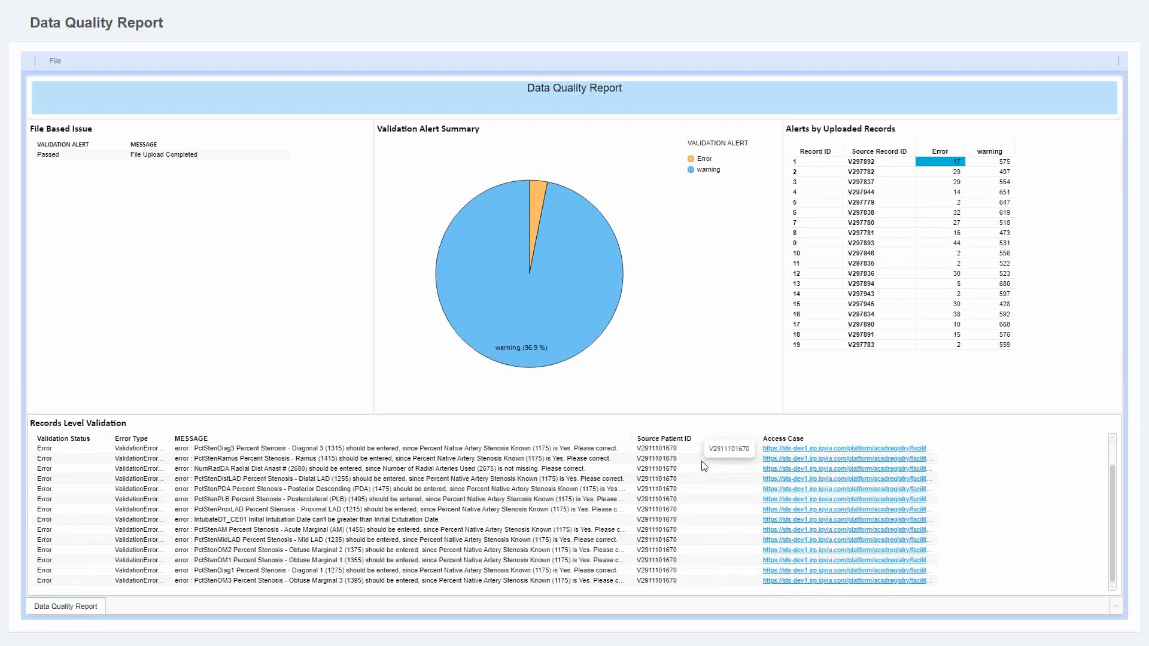
scroll(705, 466, "up", 1)
scroll(704, 466, "down", 1)
scroll(704, 466, "up", 1)
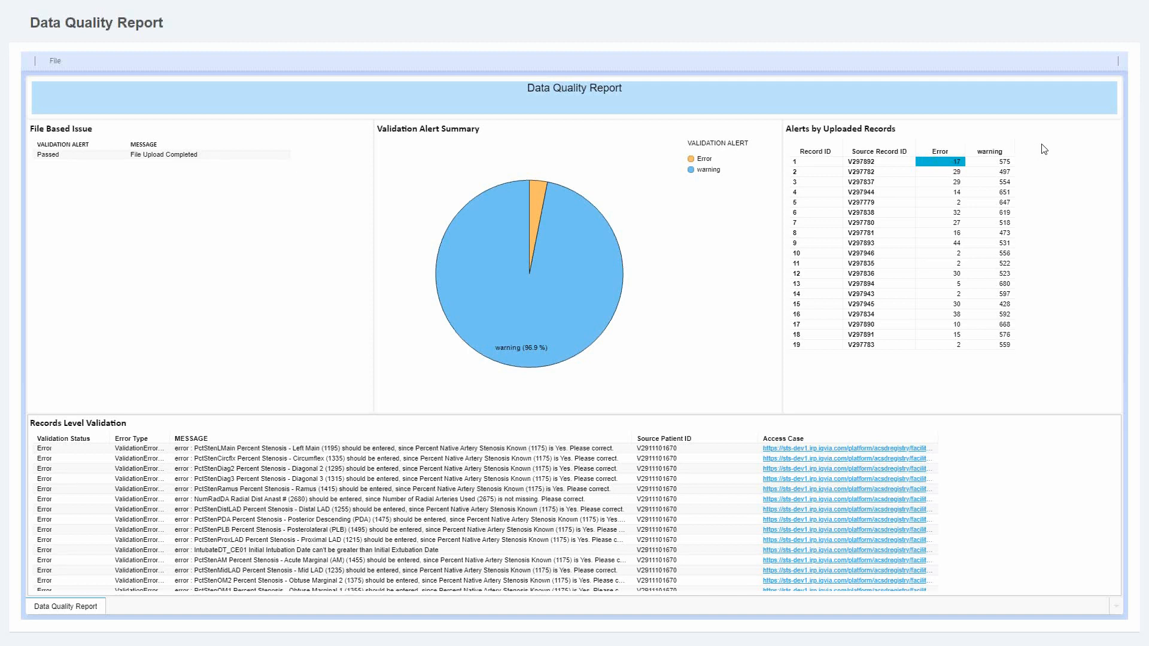
left_click(919, 162)
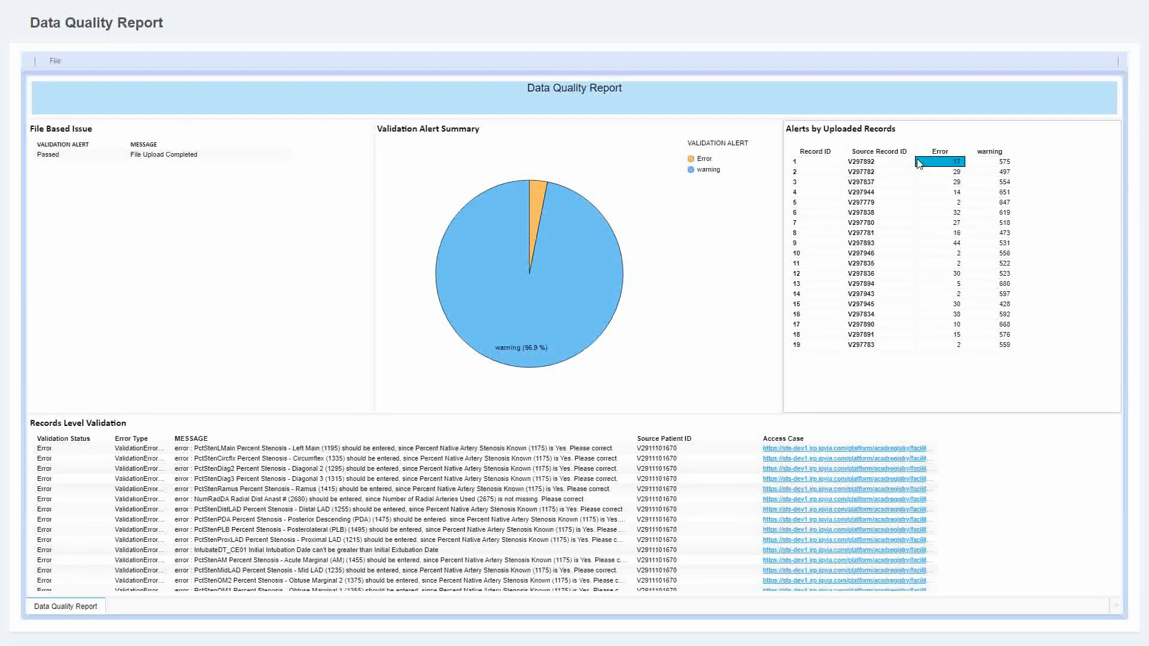
mouse_move(918, 163)
left_mouse_down()
mouse_move(1034, 165)
mouse_move(916, 167)
mouse_move(923, 148)
left_mouse_up()
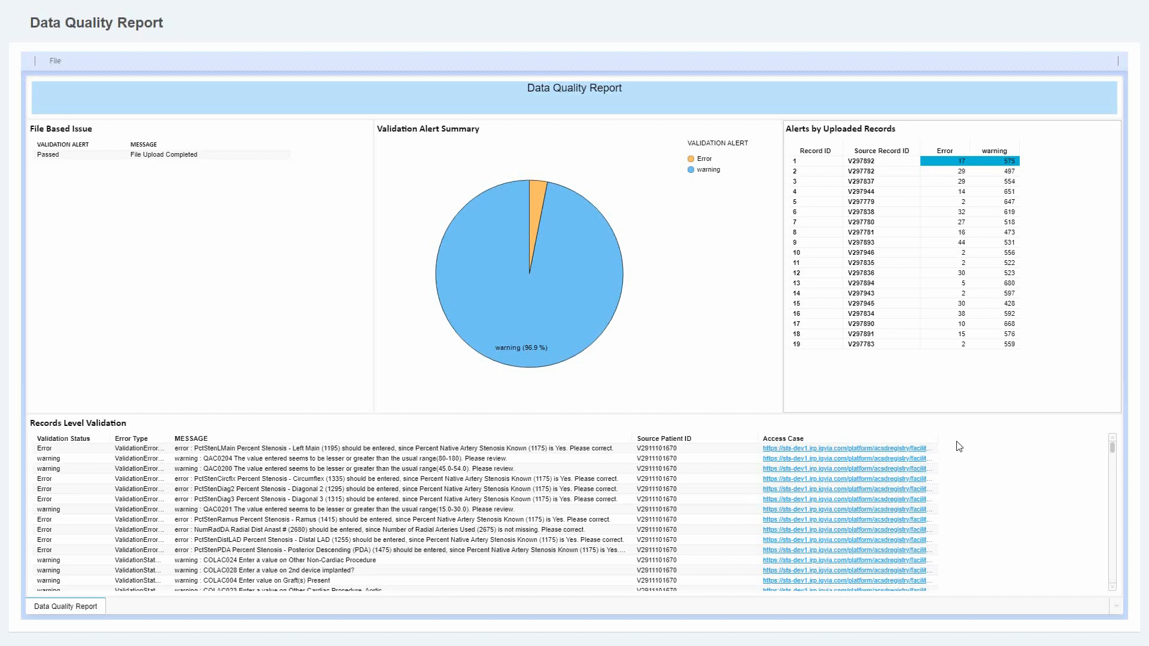
Export all pages of the Data Quality Report to Microsoft Excel and dismiss the export notification
left_click(55, 61)
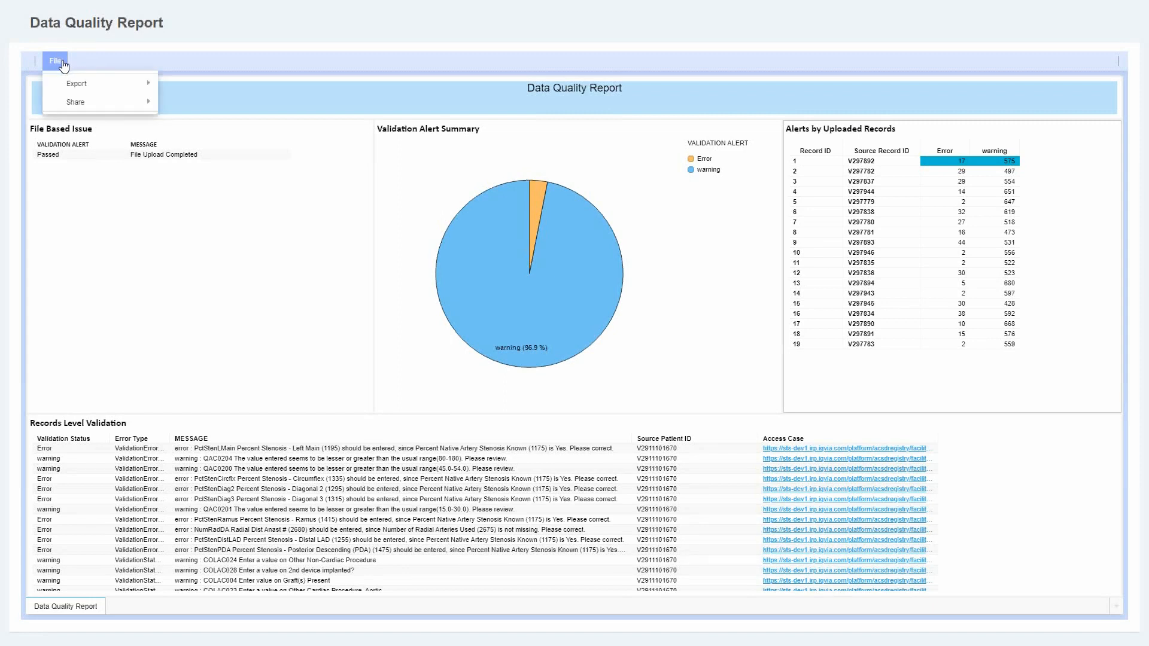
mouse_move(63, 83)
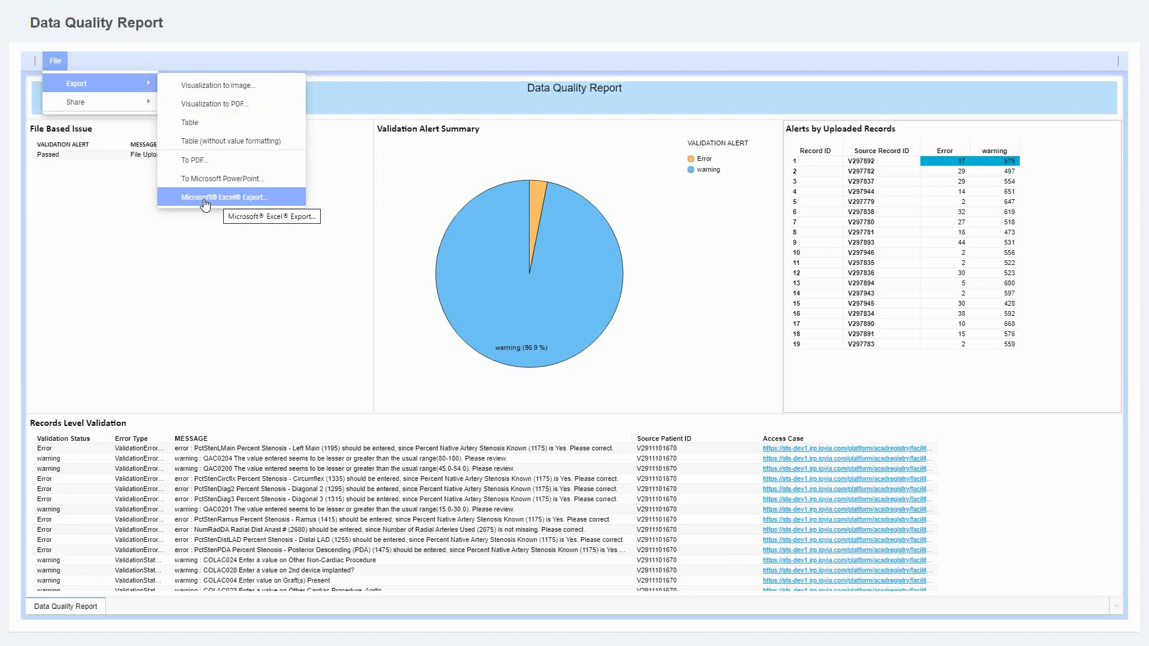
left_click(243, 198)
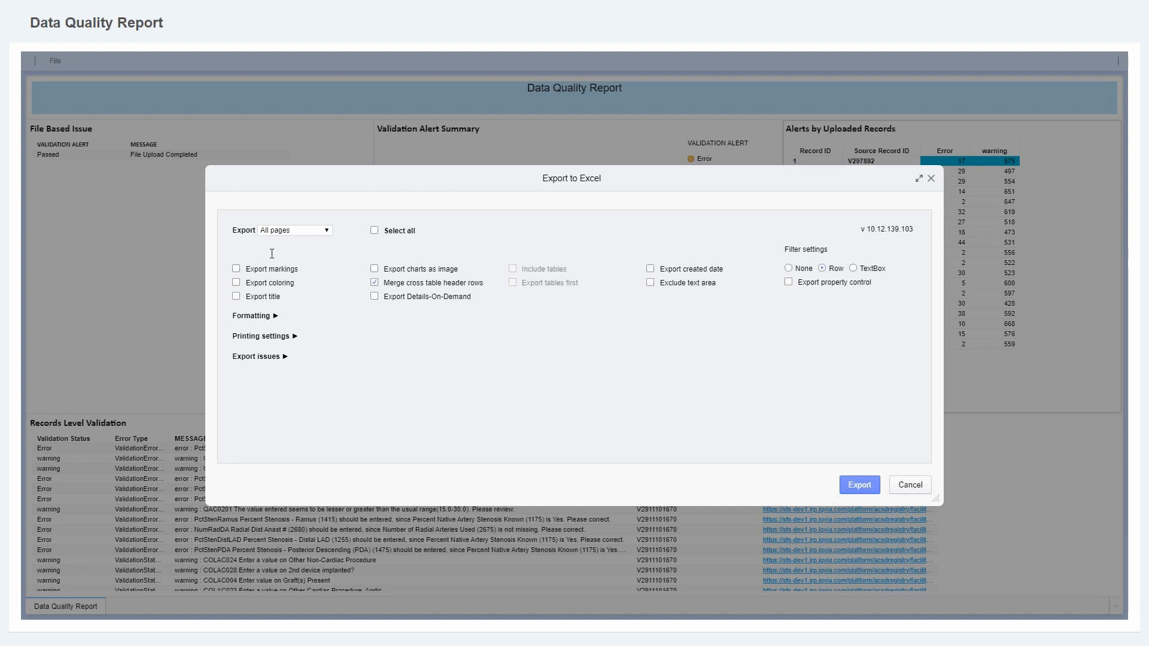
left_click(327, 232)
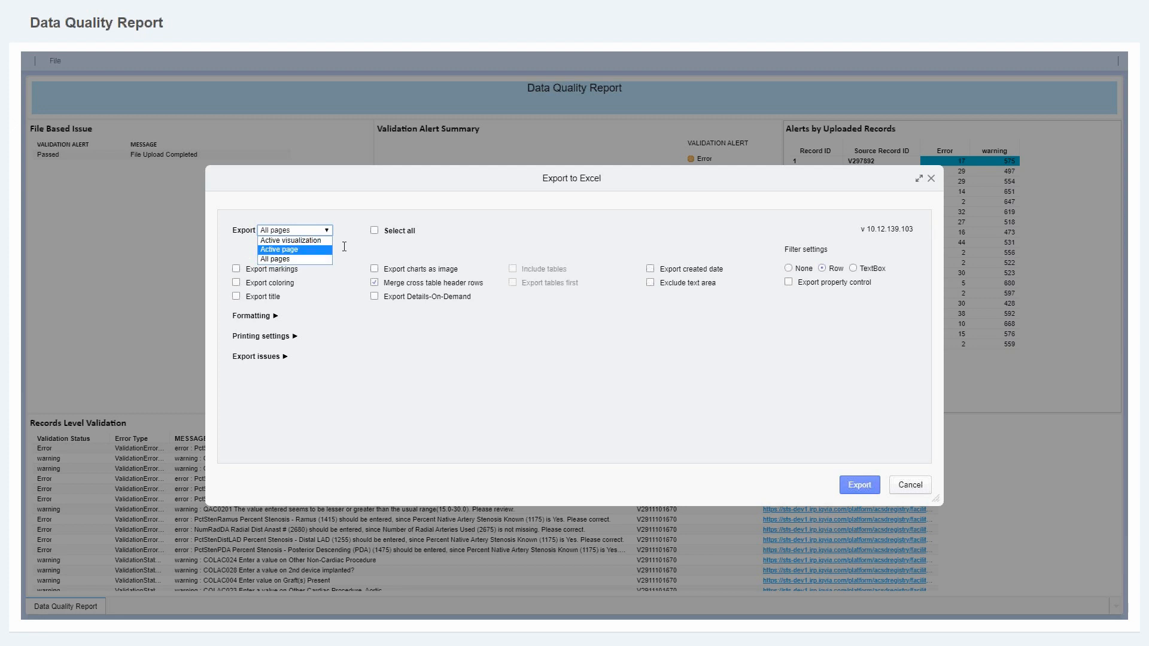
left_click(351, 225)
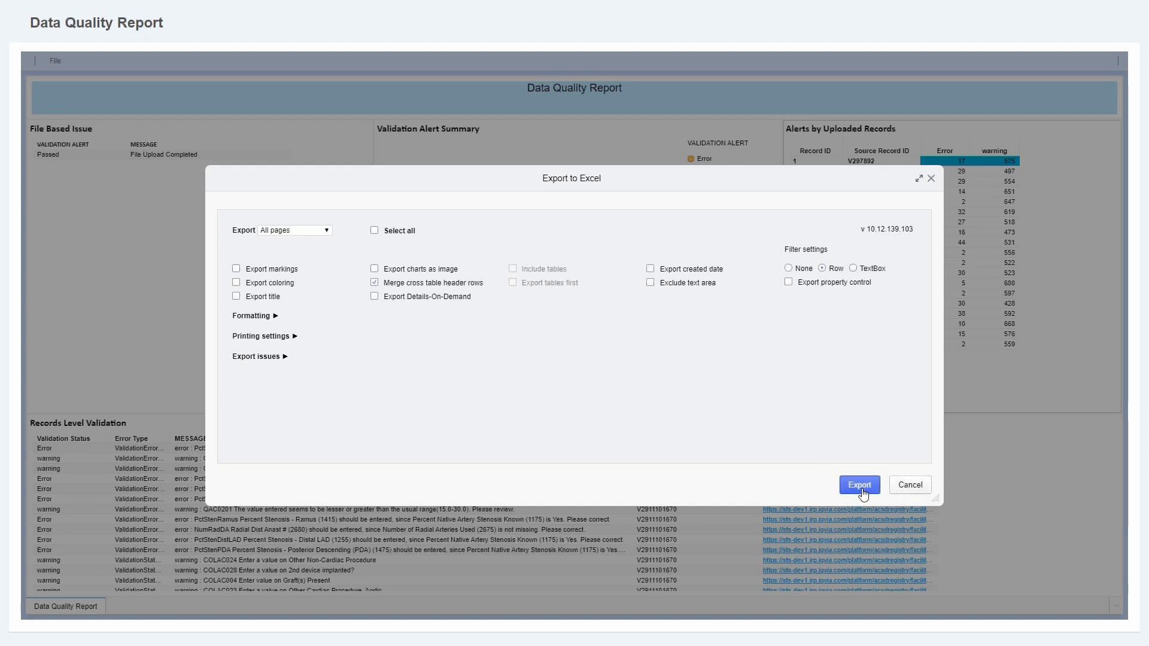
left_click(328, 233)
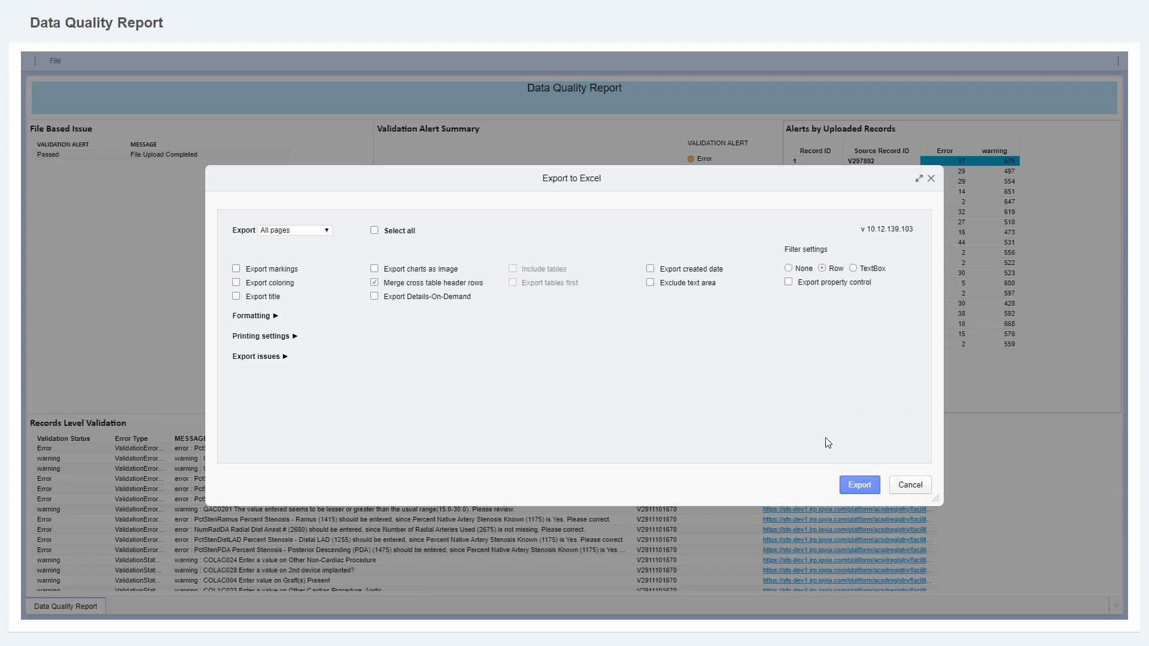
left_click(868, 486)
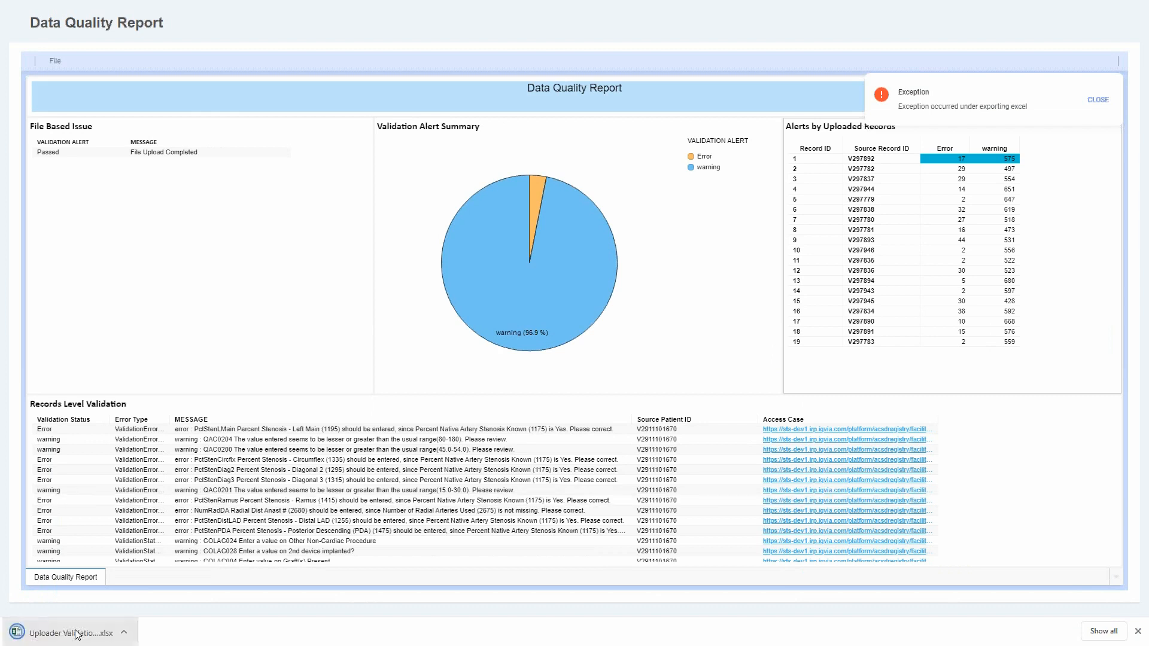
left_click(1103, 100)
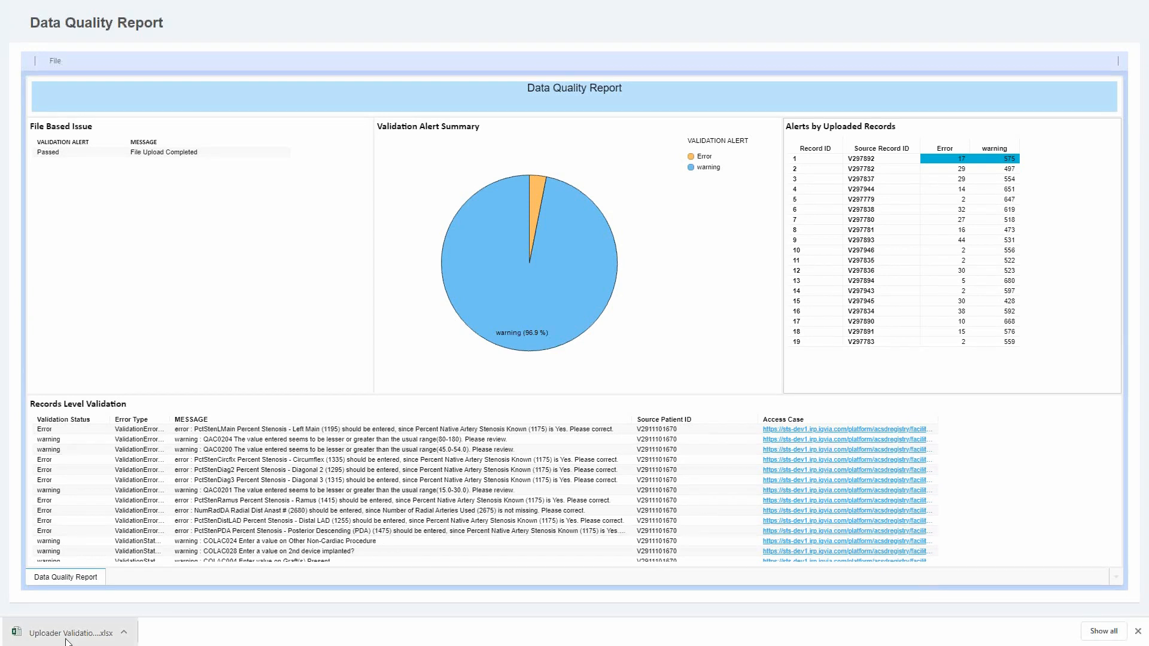
right_click(970, 442)
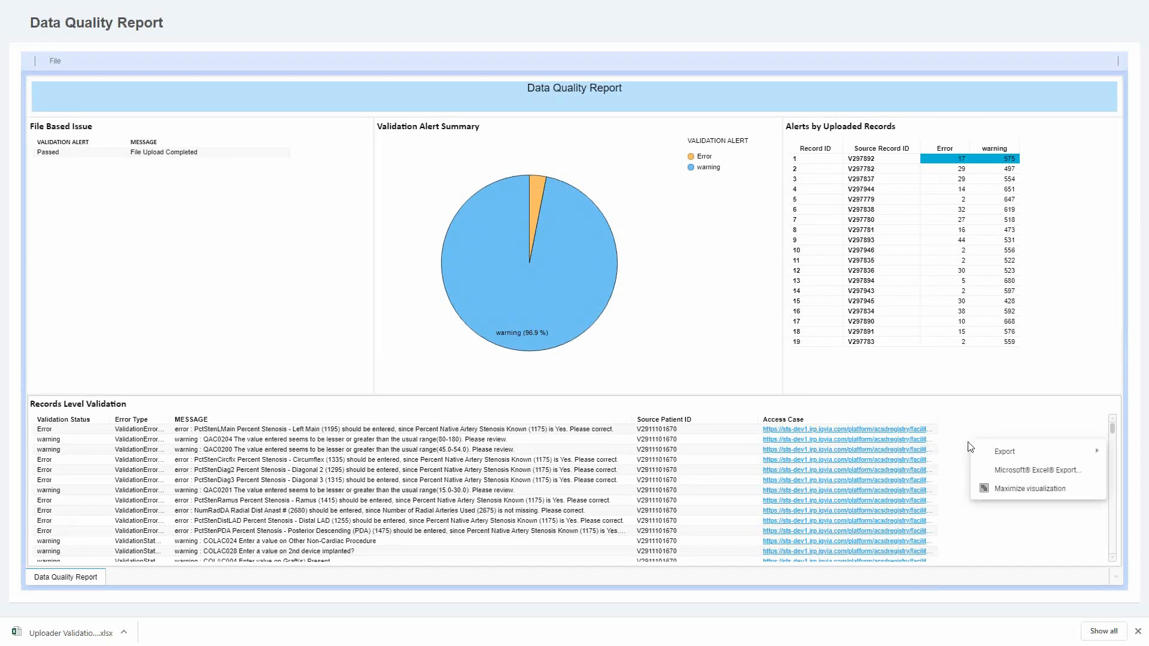
left_click(968, 441)
right_click(968, 441)
left_click(969, 440)
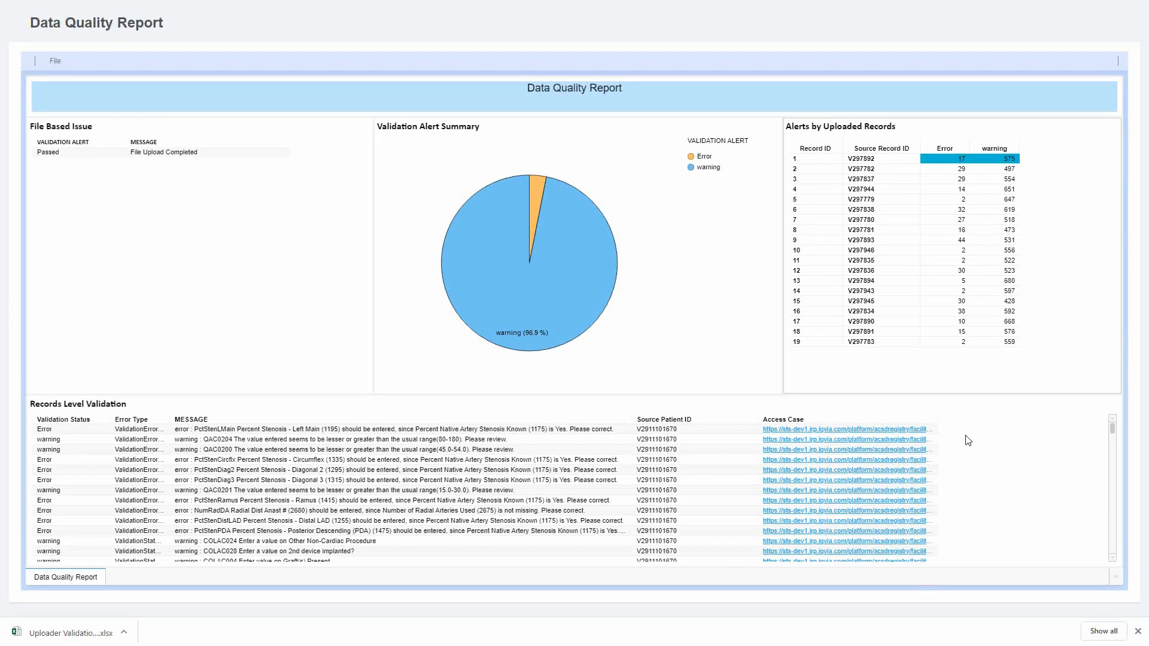
Maximize the Records Level Validation table and look through its error and warning messages
right_click(968, 441)
mouse_move(989, 451)
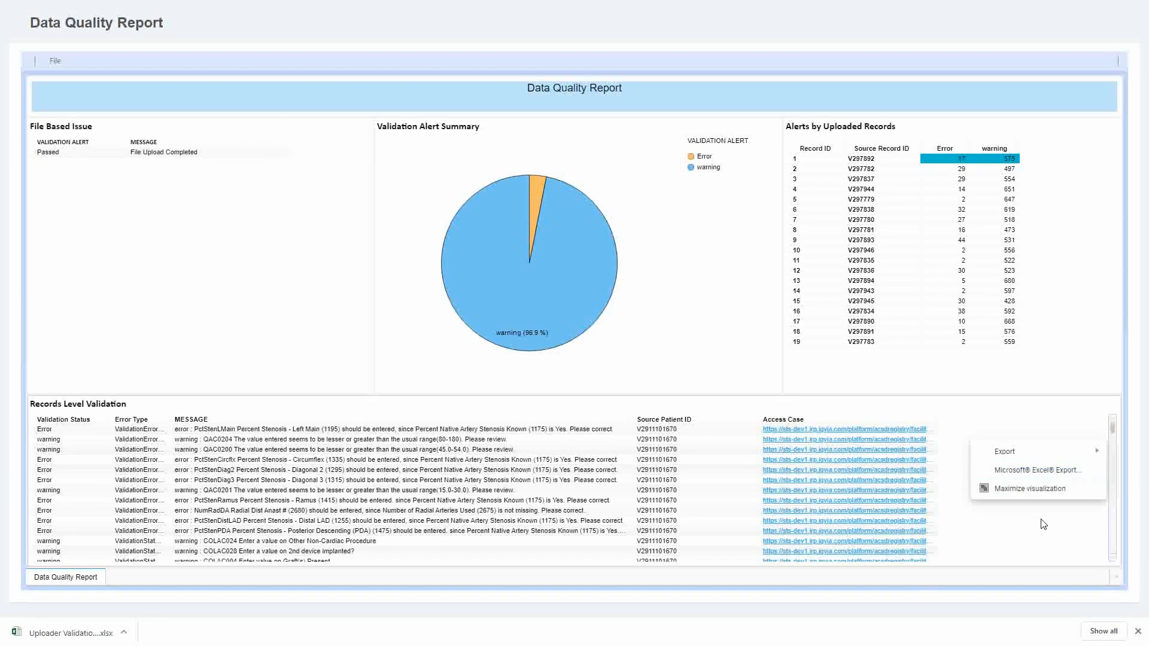
left_click(1017, 513)
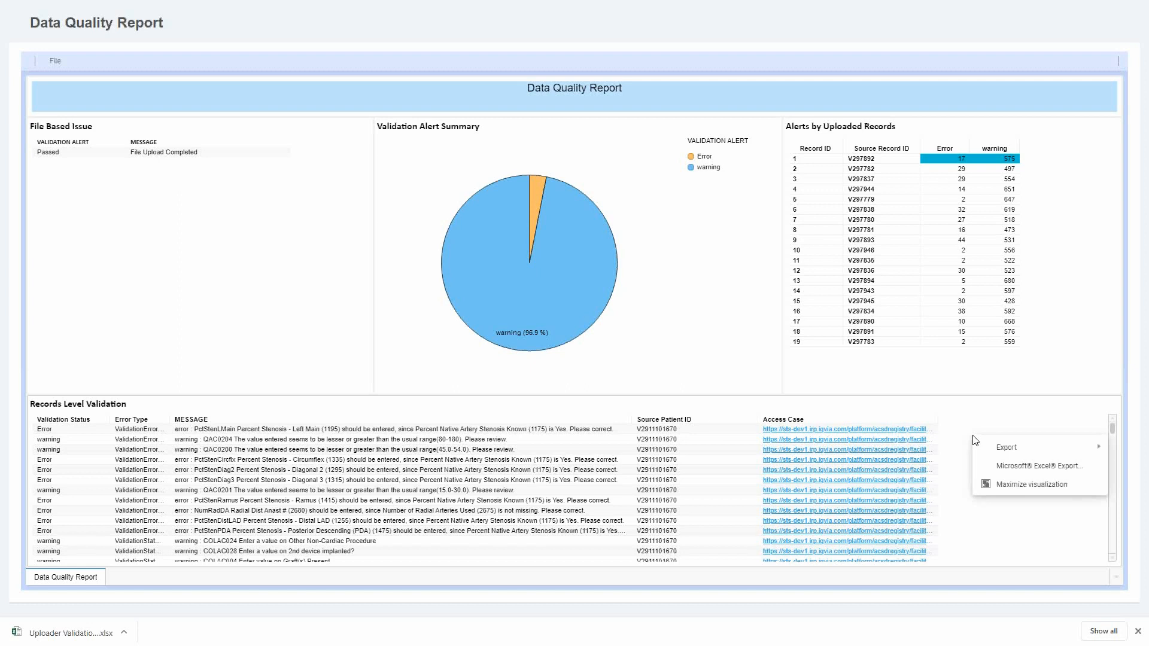
left_click(1036, 489)
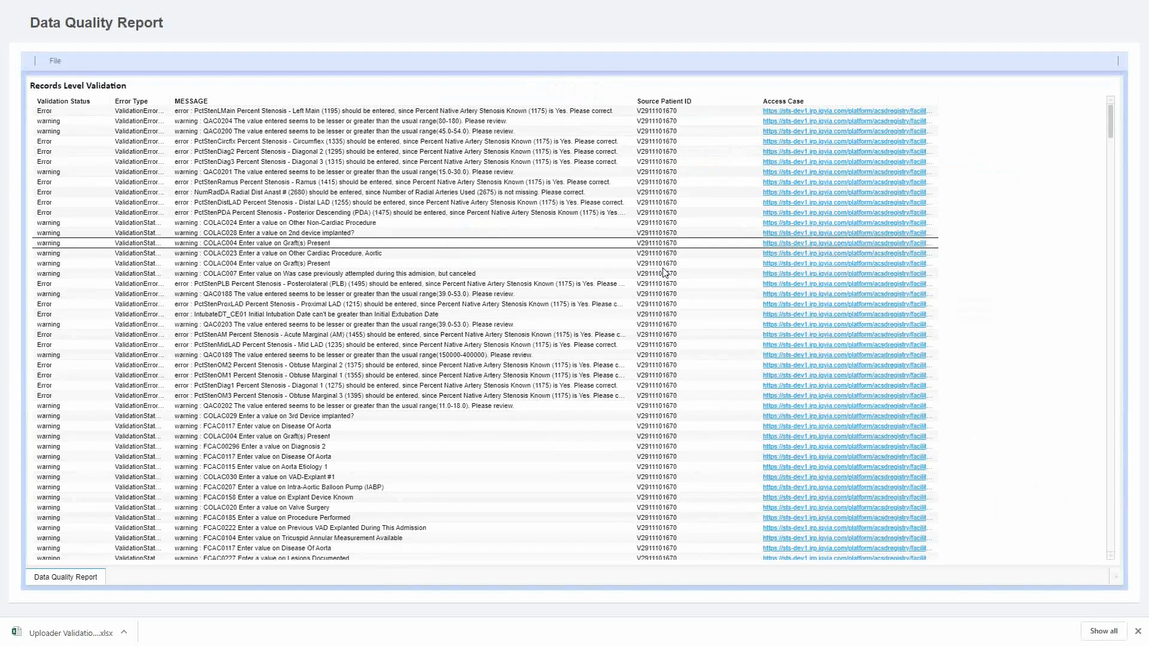
scroll(487, 195, "down", 3)
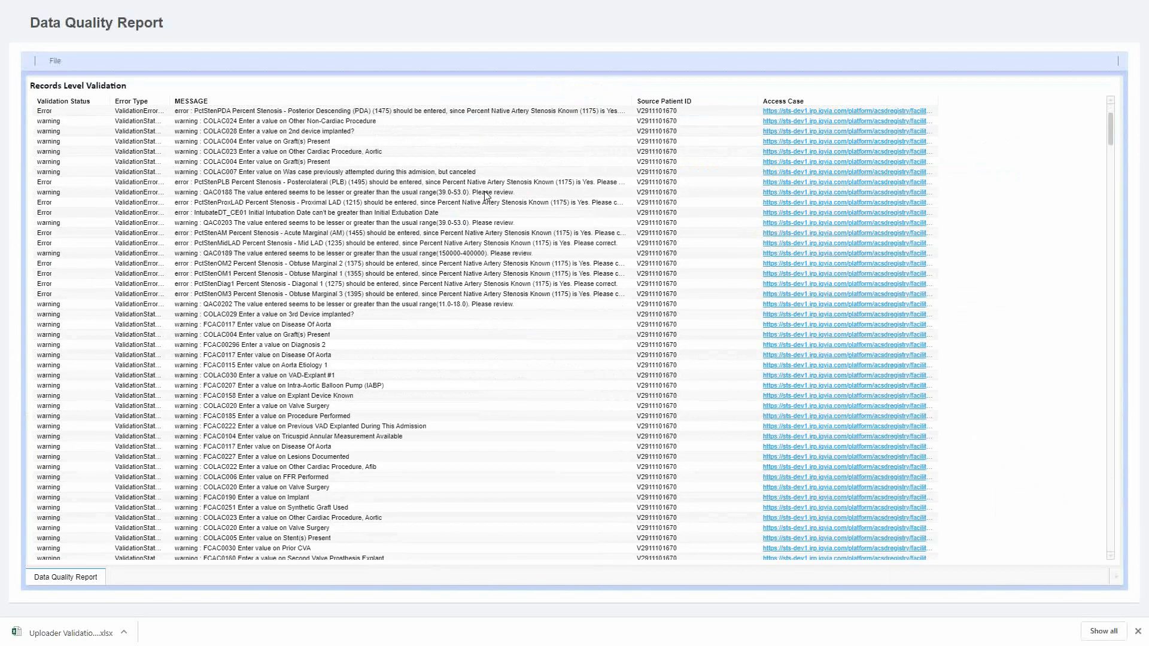
scroll(486, 195, "down", 6)
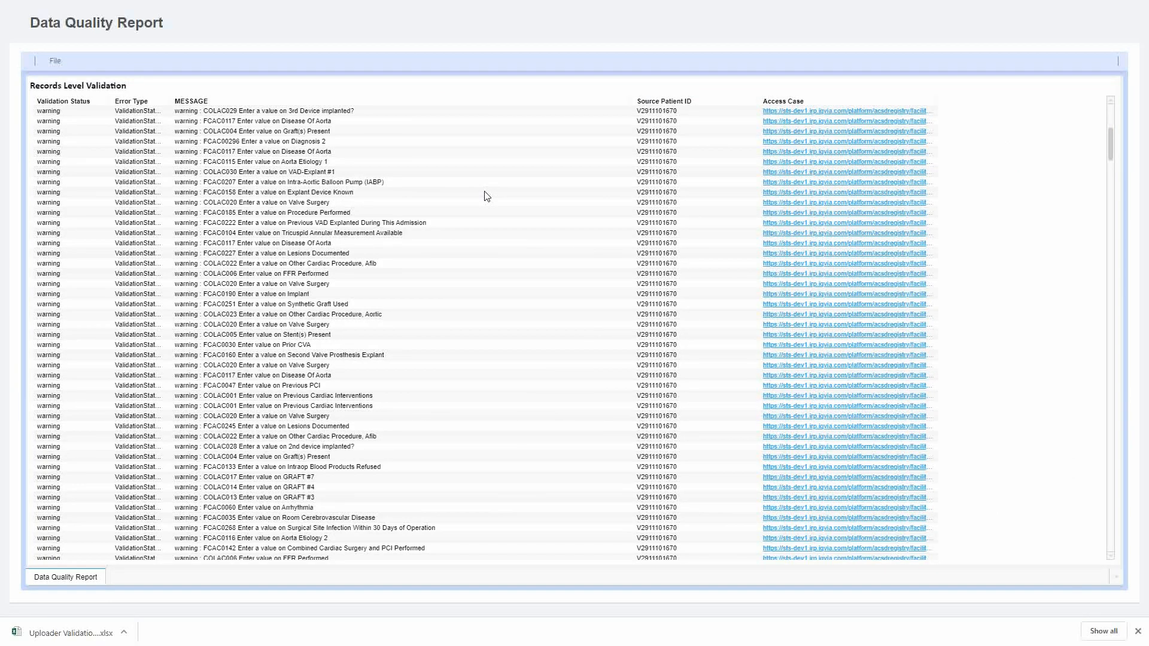
scroll(486, 196, "up", 3)
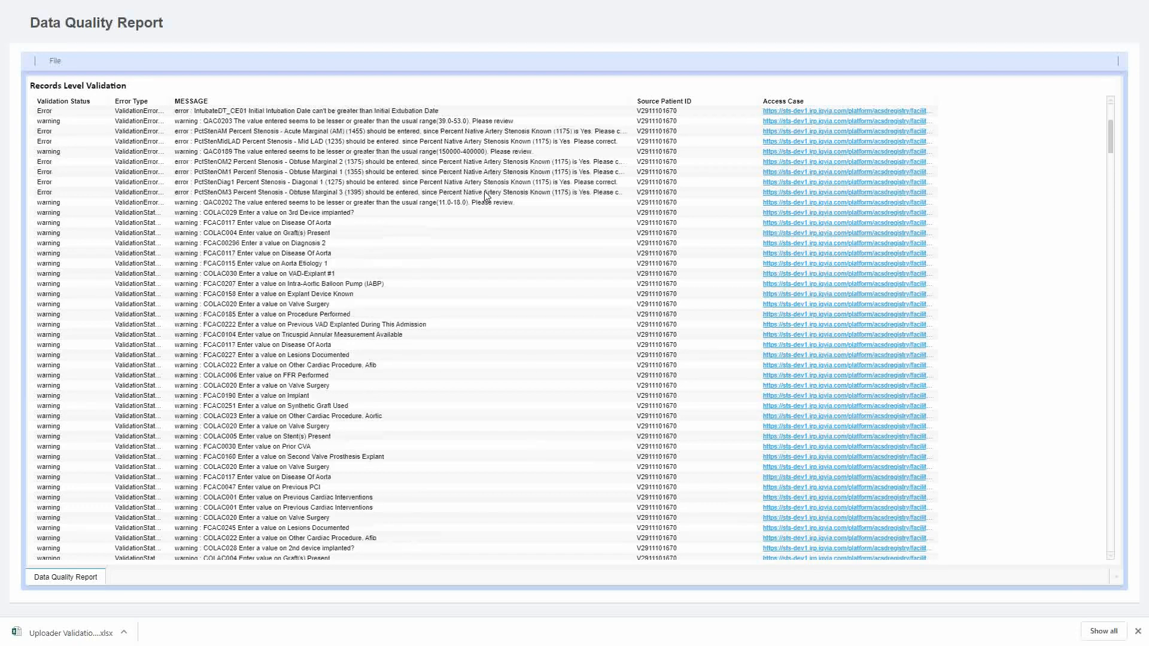
scroll(484, 193, "up", 6)
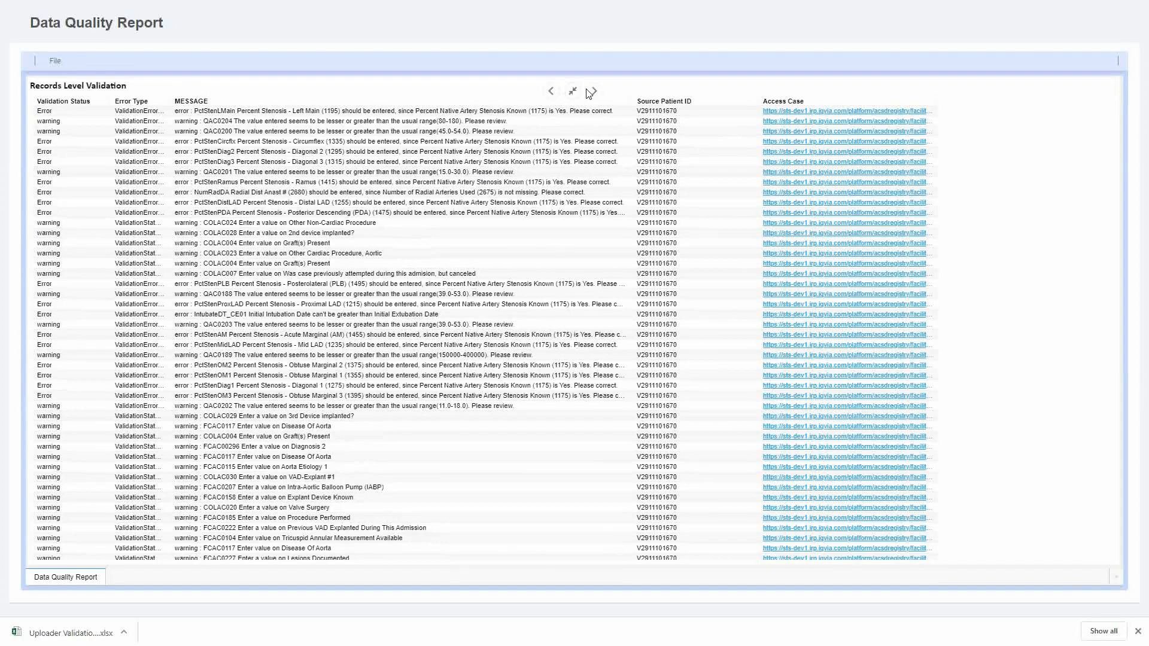
Switch between the maximized Records Level Validation and Alerts by Uploaded Records tables to review them, and restore the report's original layout
scroll(487, 196, "down", 5)
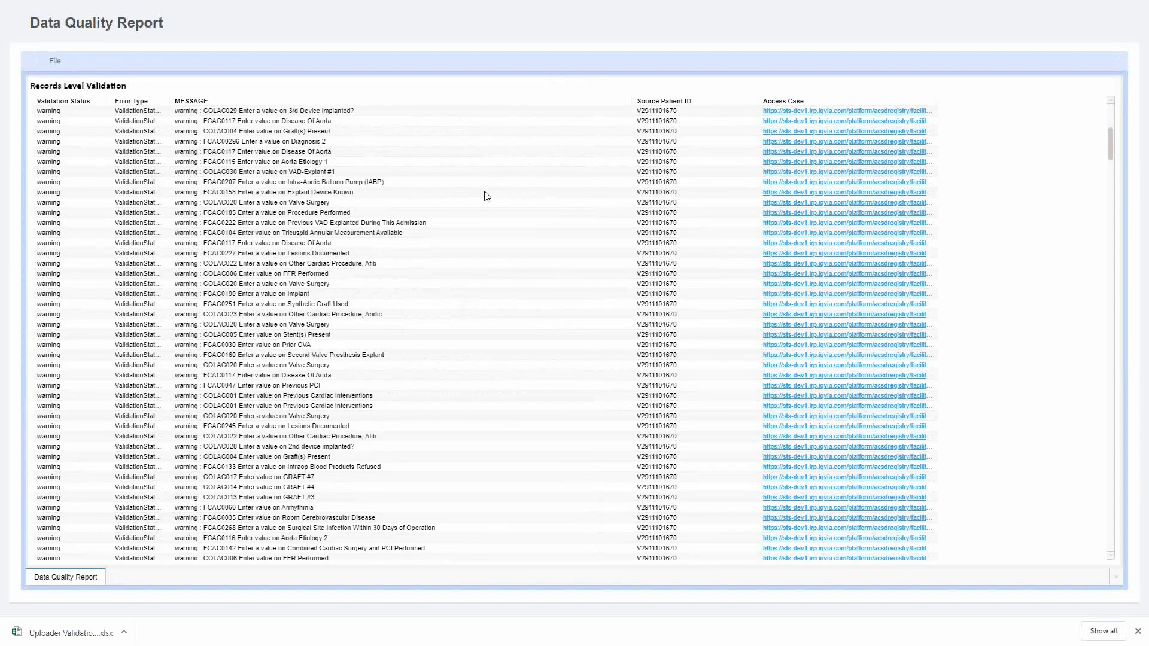
scroll(487, 197, "up", 5)
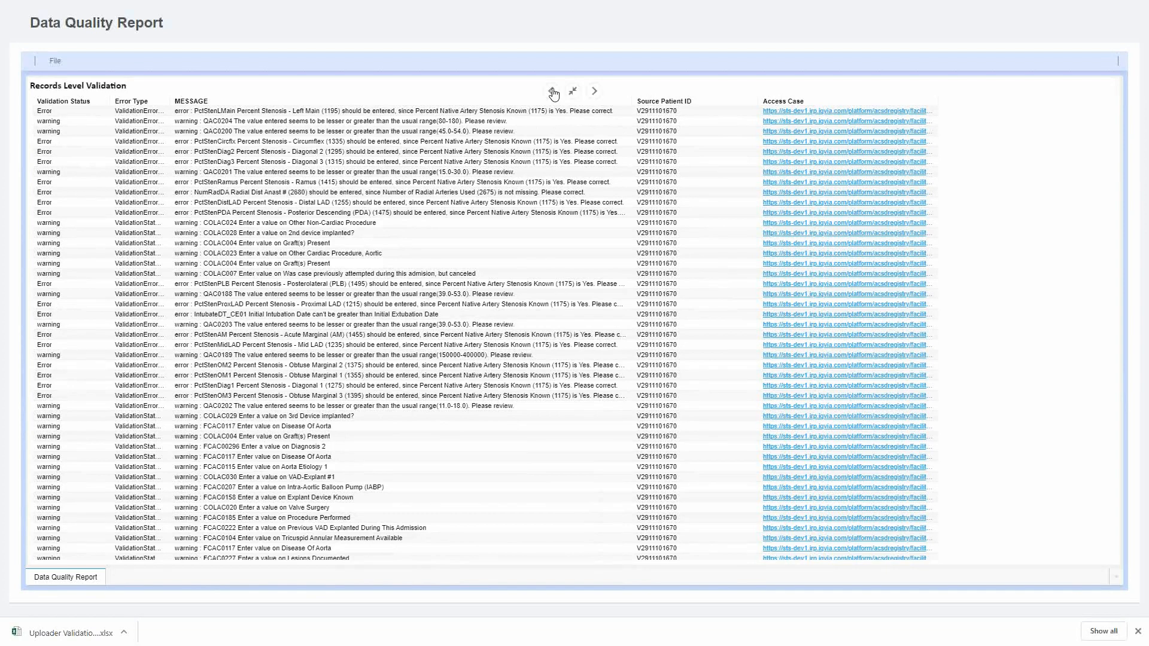
left_click(553, 92)
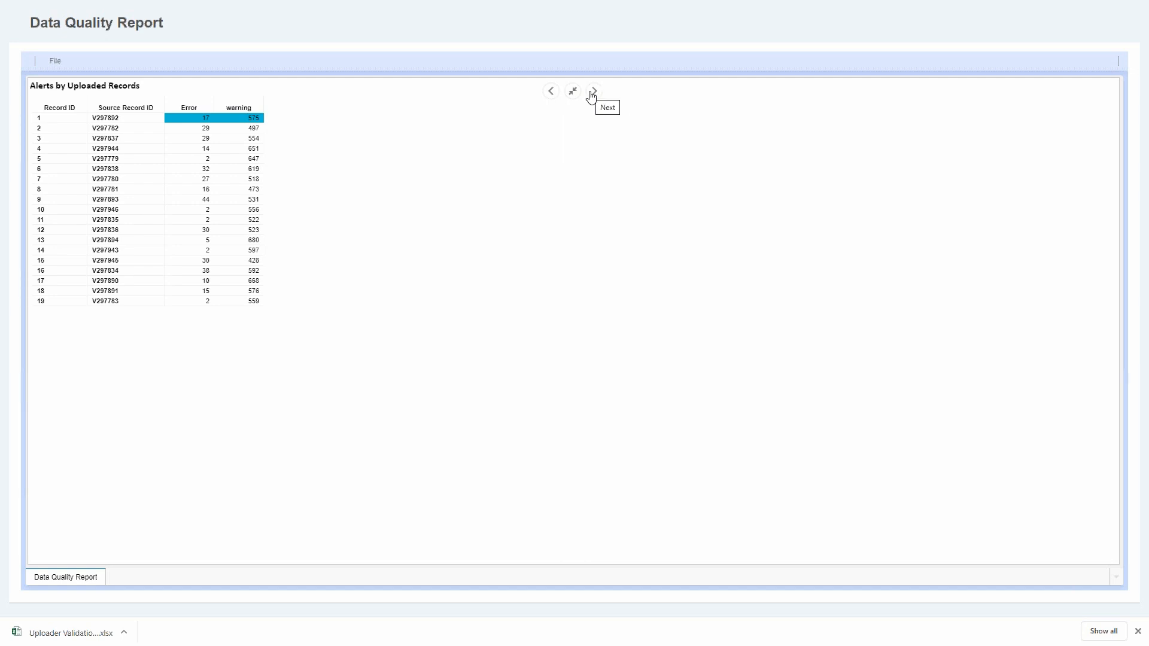
left_click(595, 94)
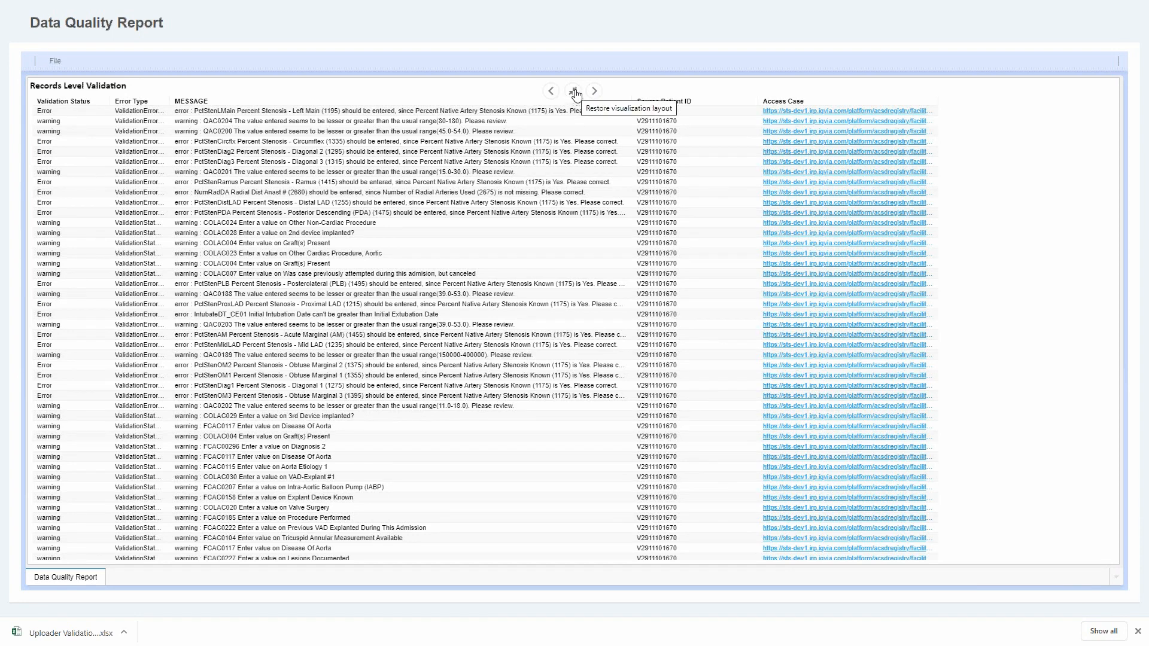
left_click(574, 91)
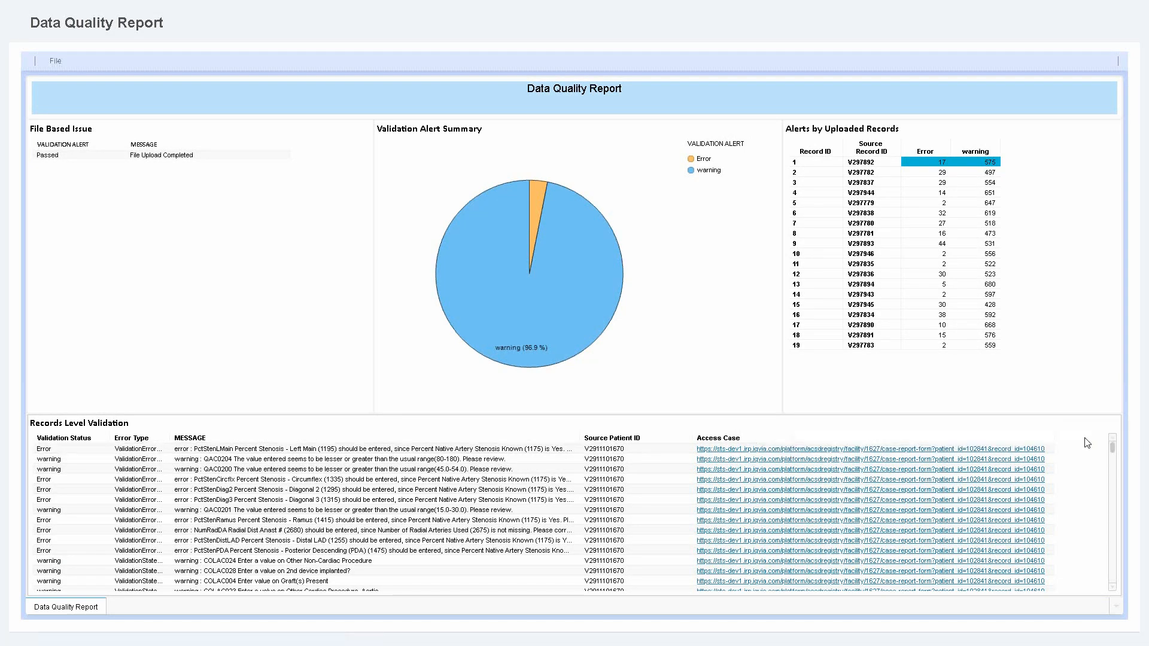
Open the case form from the first error message's Access Case link and look through its A/B. Admin/Demographics section
left_click(786, 453)
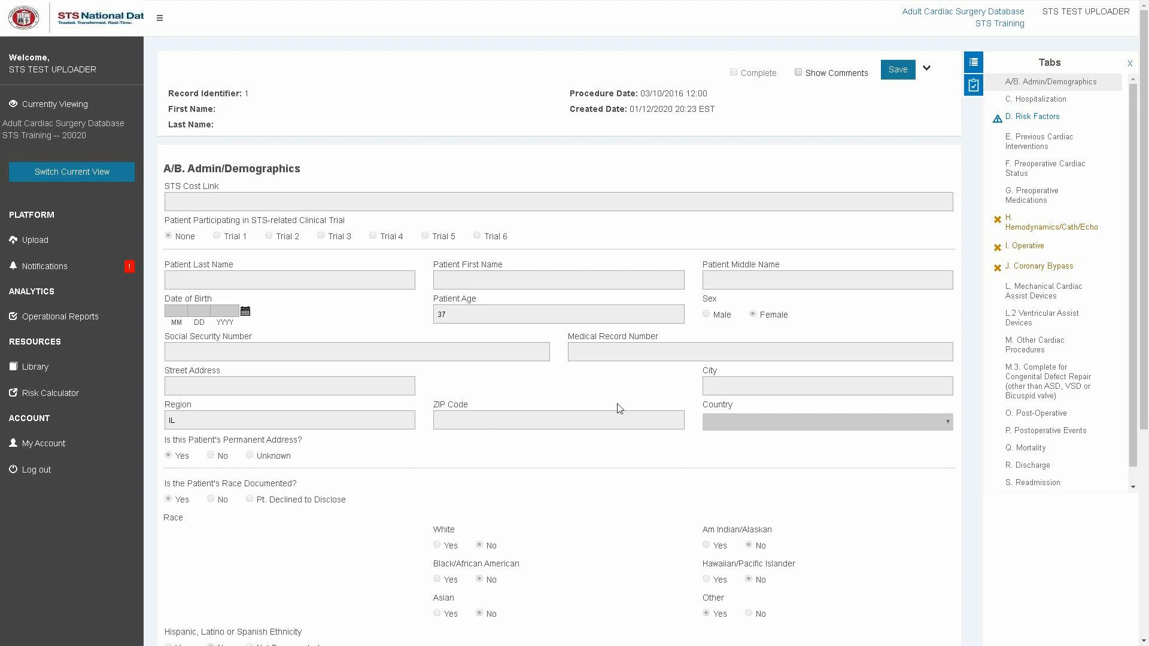
scroll(619, 409, "down", 3)
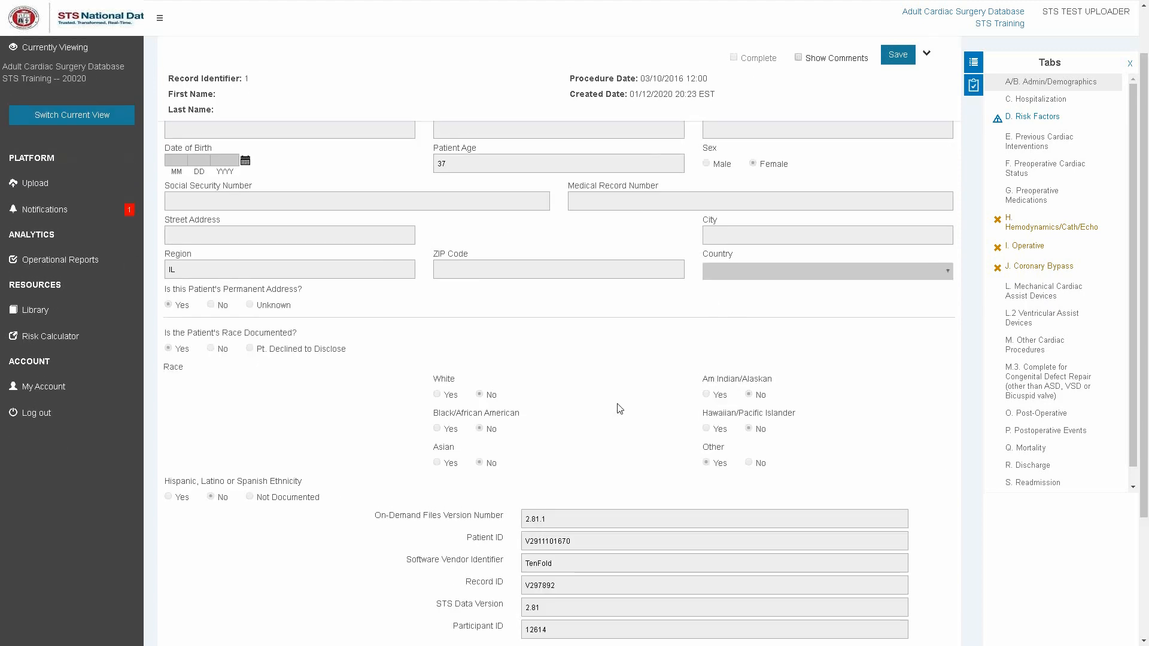
scroll(496, 408, "up", 3)
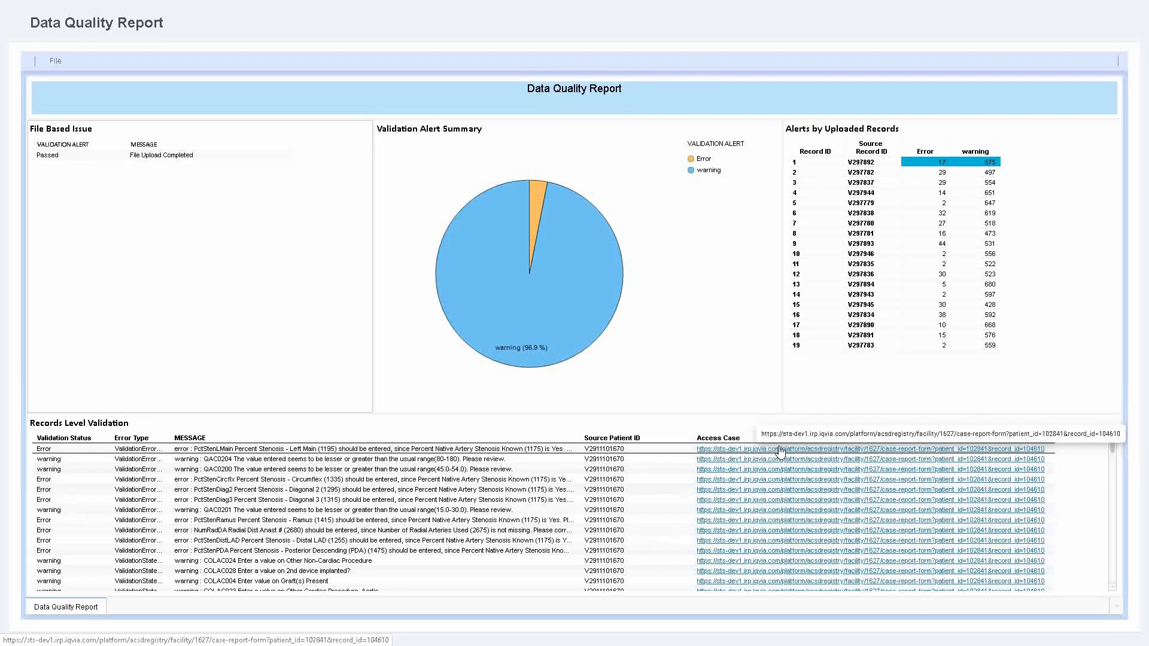
left_click(823, 450)
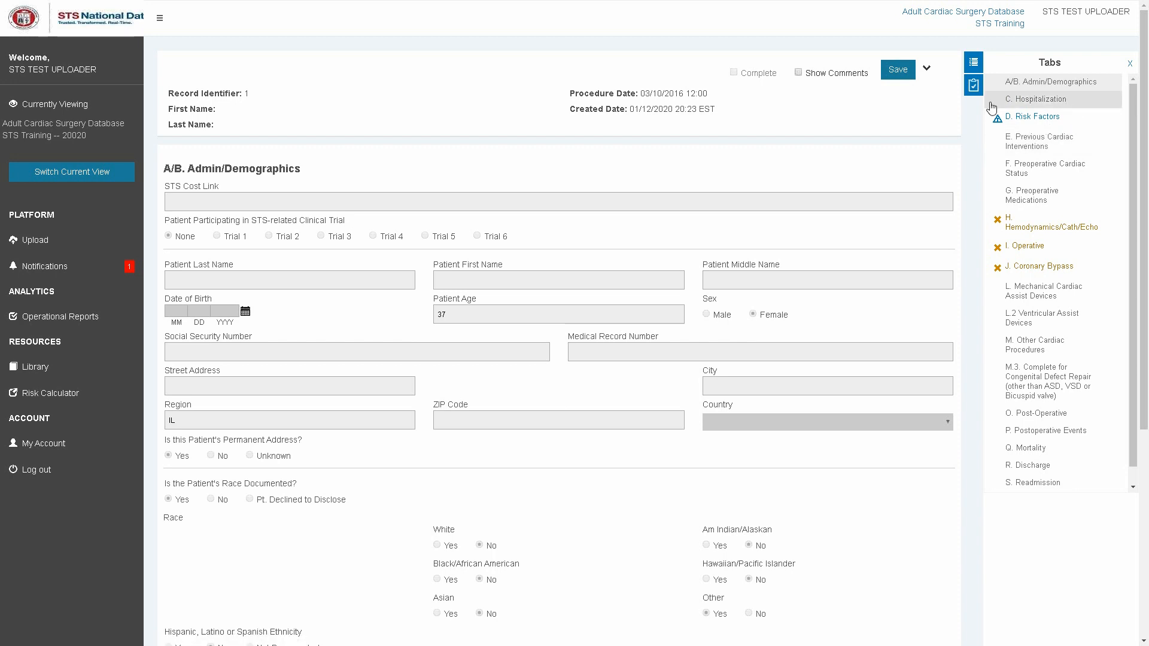
View the C. Hospitalization and D. Risk Factors sections of the case form, and close it to return to the Data Quality Report
left_click(1074, 102)
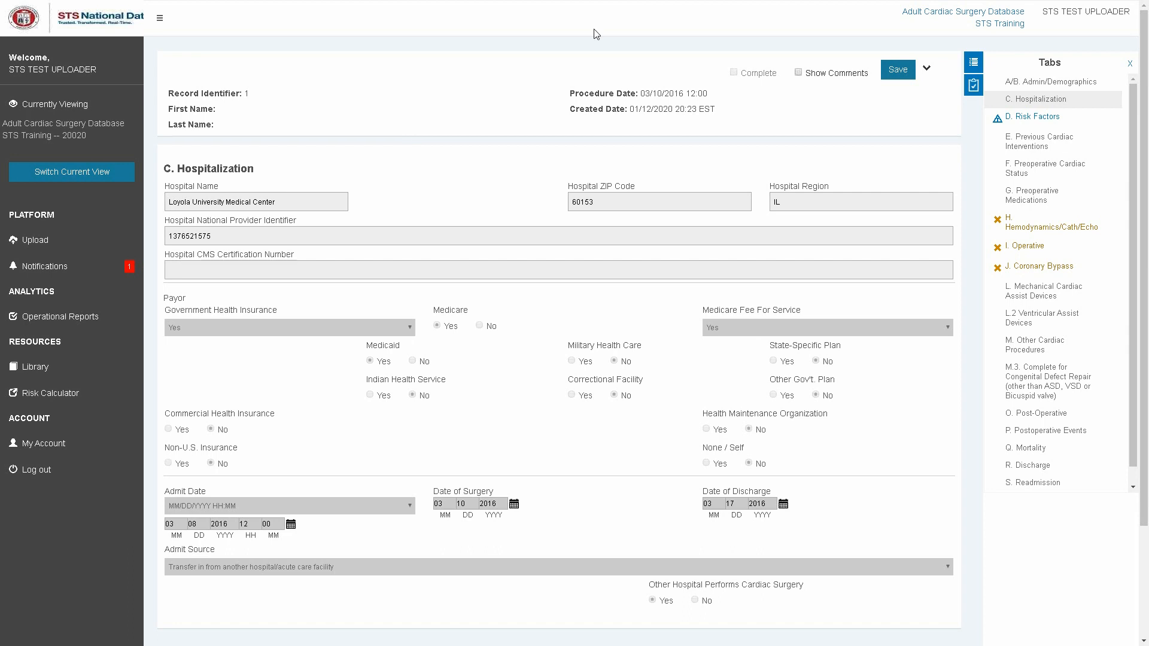
mouse_move(597, 6)
left_click(1021, 117)
mouse_move(575, 6)
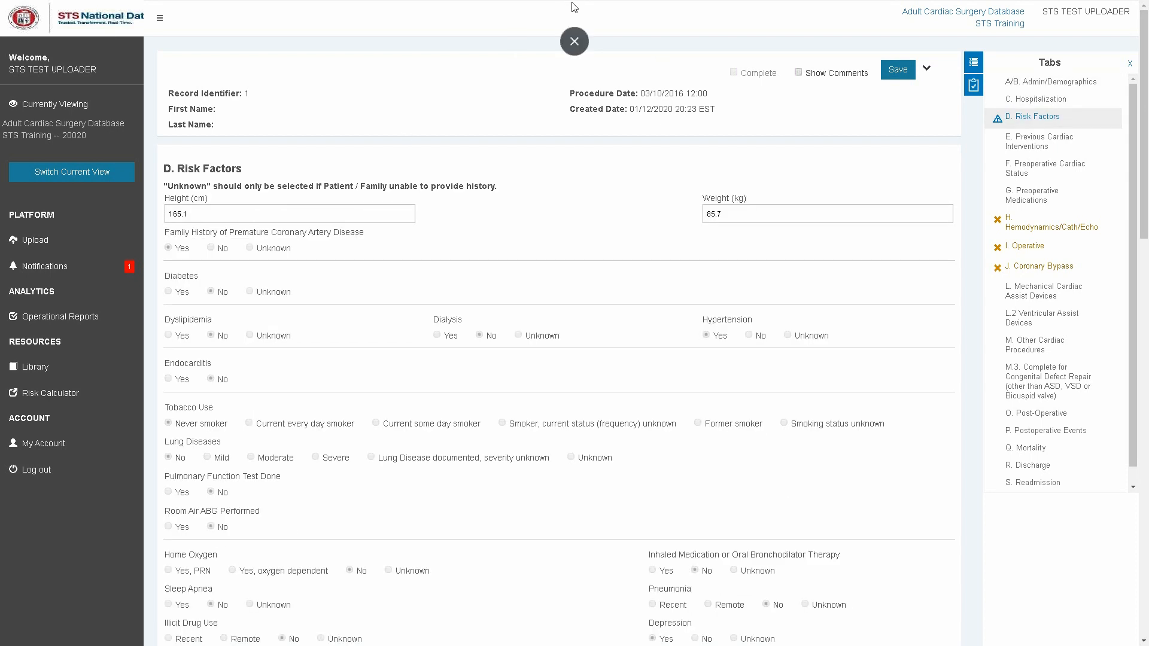
left_click(574, 41)
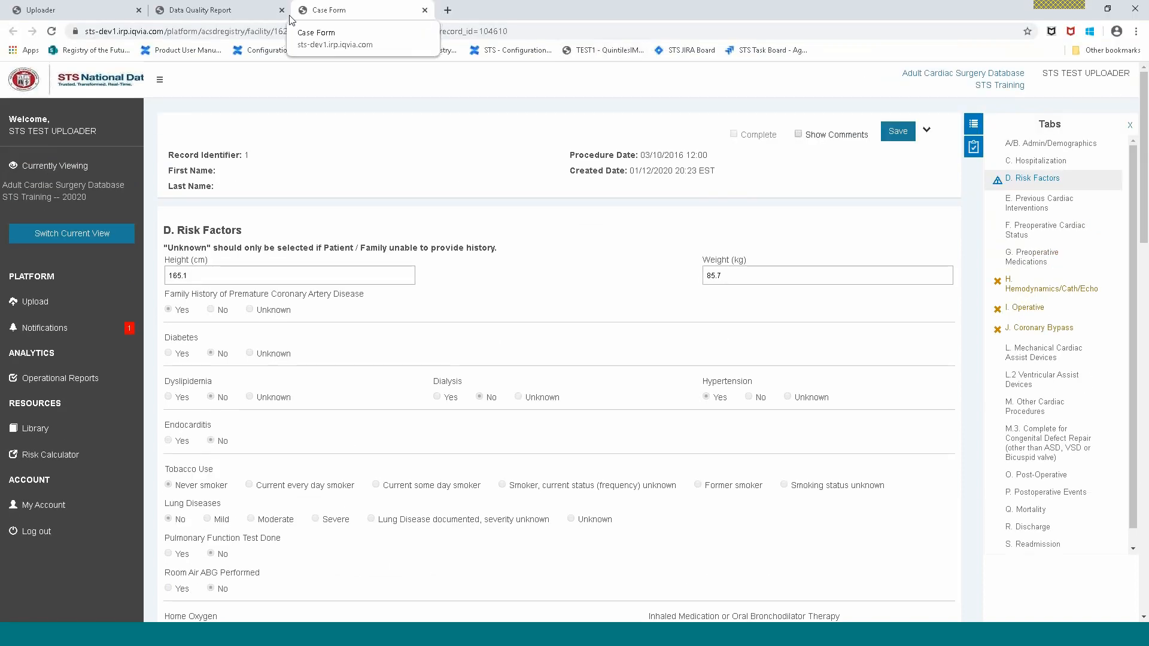
left_click(425, 10)
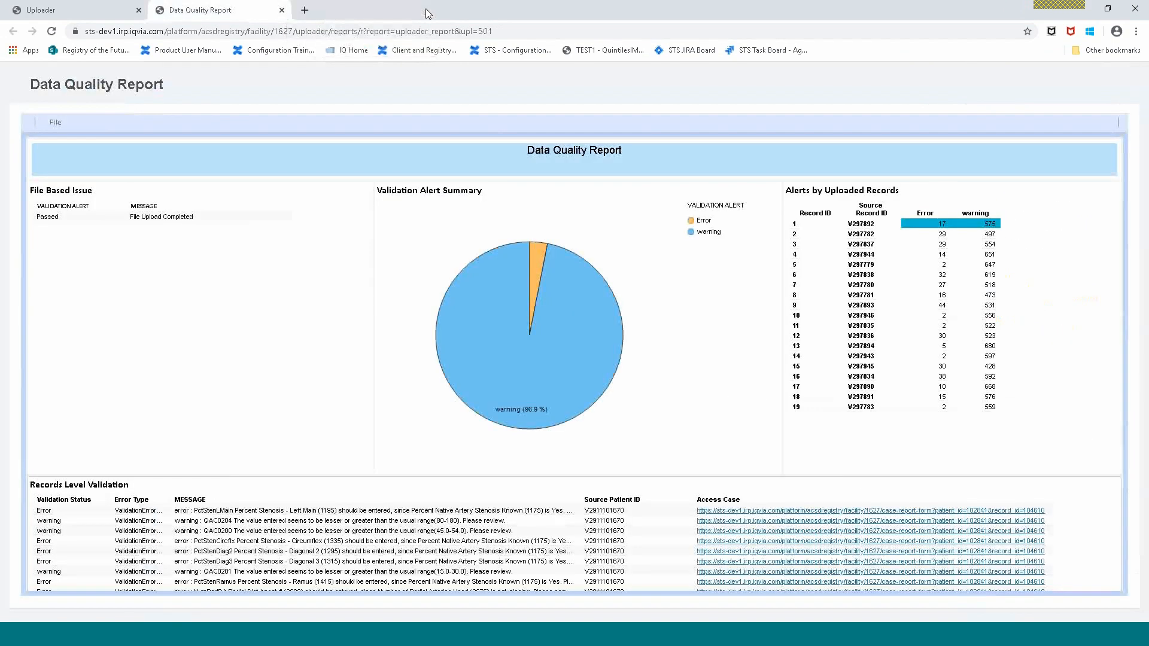